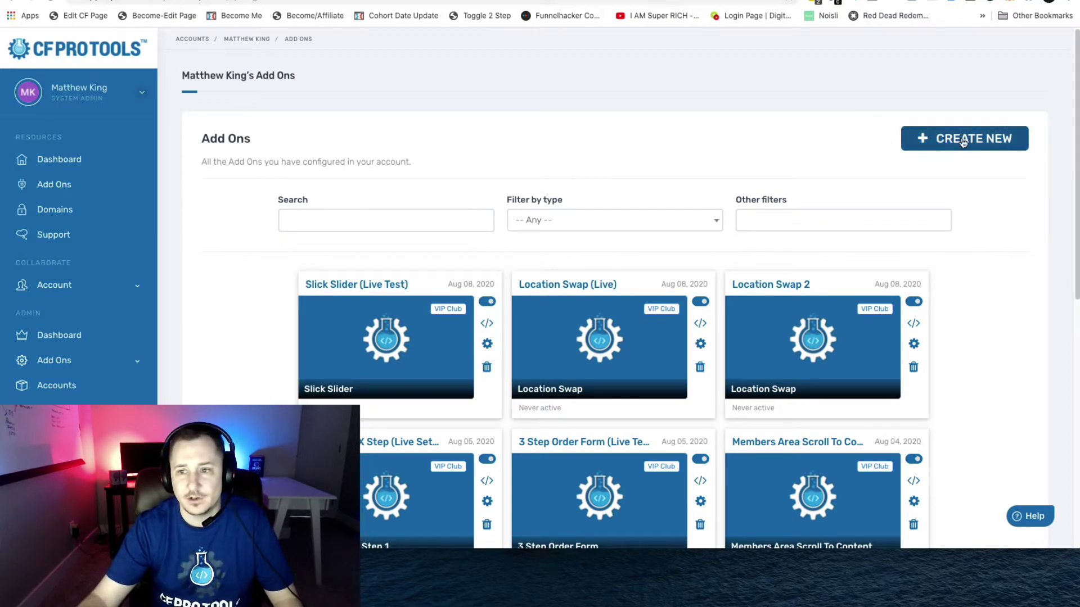
Step: Start a new add-on from the Slick Slider entry, found by searching 'slick'
{"action": "left_click", "coordinate": [963, 140]}
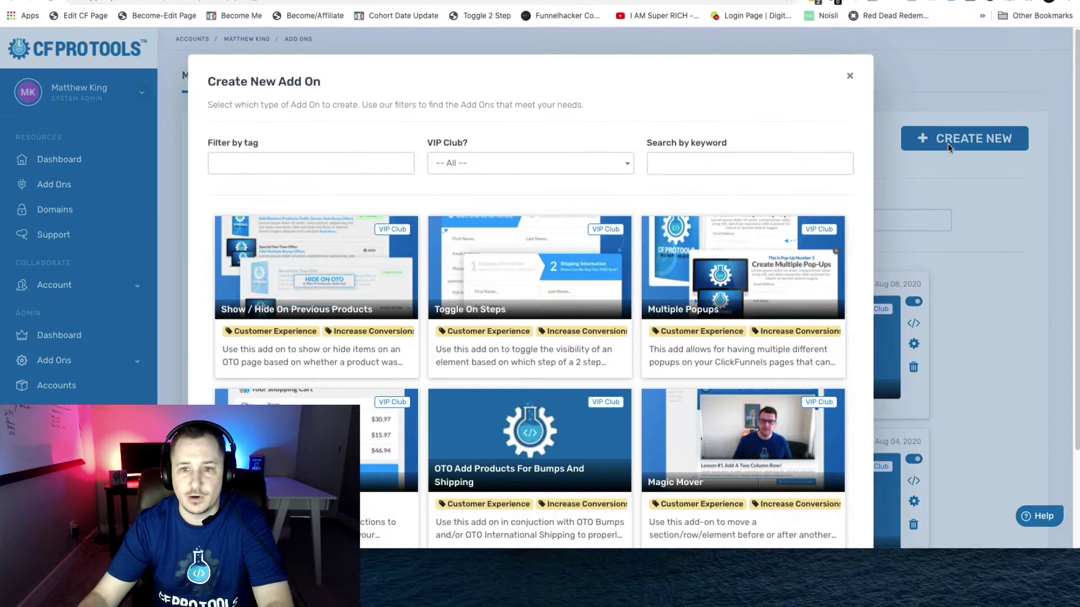
{"action": "left_click", "coordinate": [748, 162]}
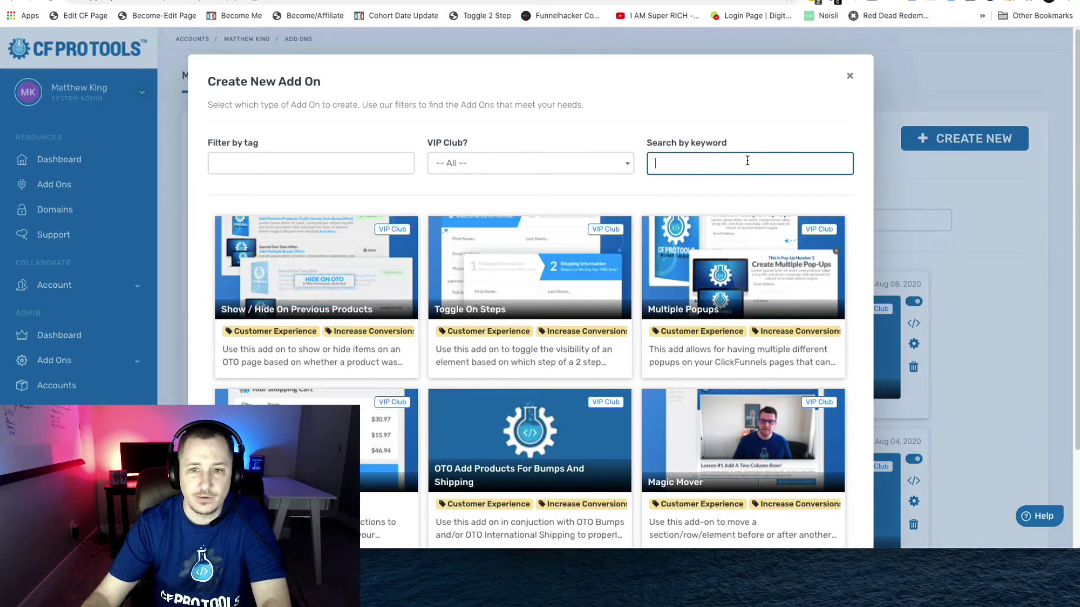
{"action": "type", "text": "slick"}
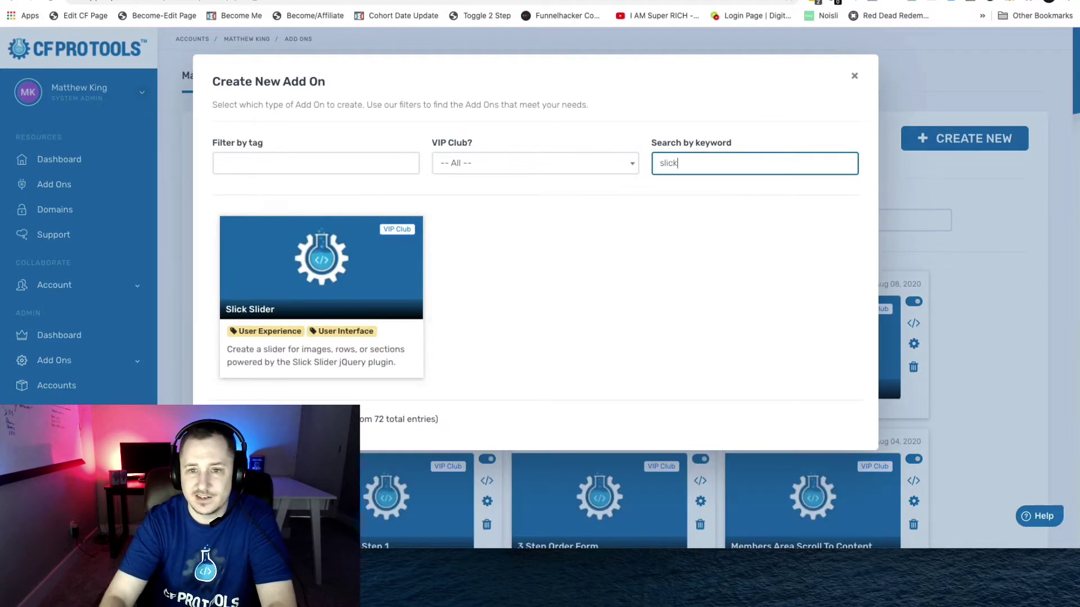
{"action": "left_click", "coordinate": [313, 240]}
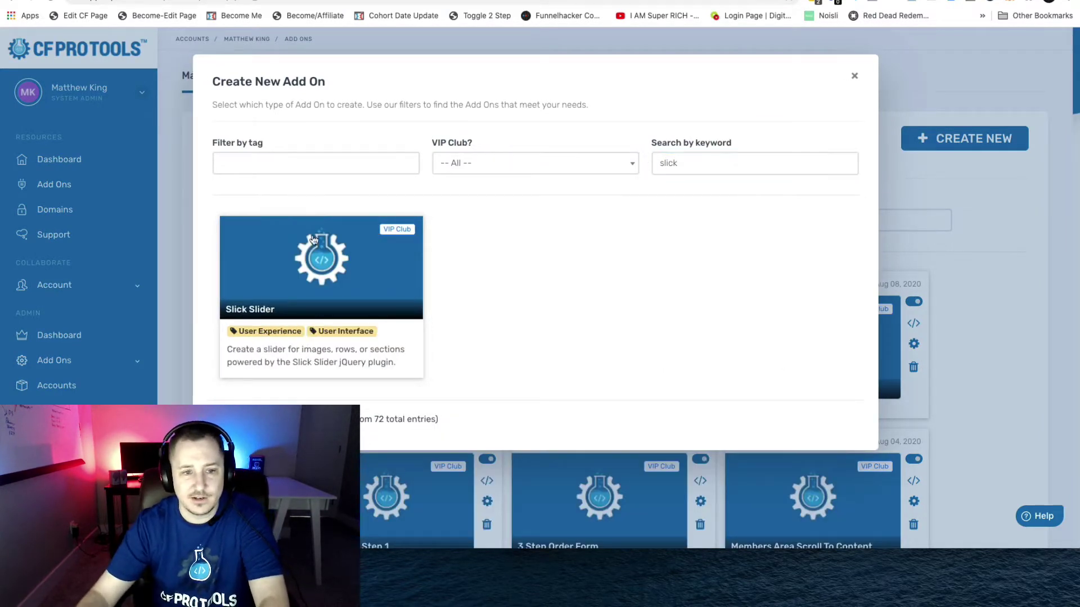
{"action": "left_click", "coordinate": [315, 271]}
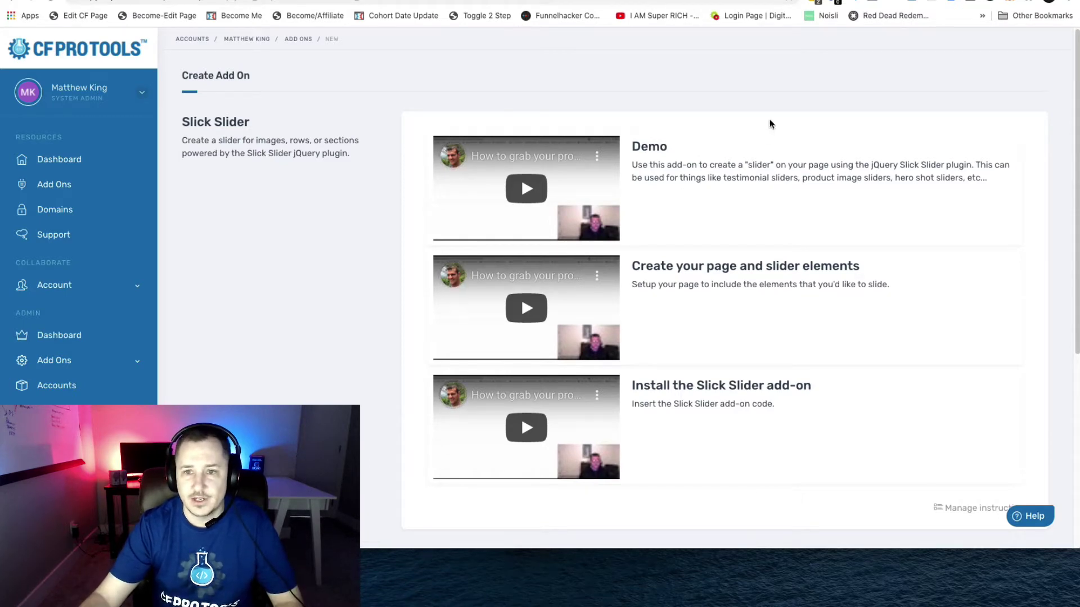
Step: Replace the default add-on name with 'Slick Slider (Live Test 2)'
{"action": "scroll", "coordinate": [770, 174], "scroll_direction": "down", "scroll_amount": 3}
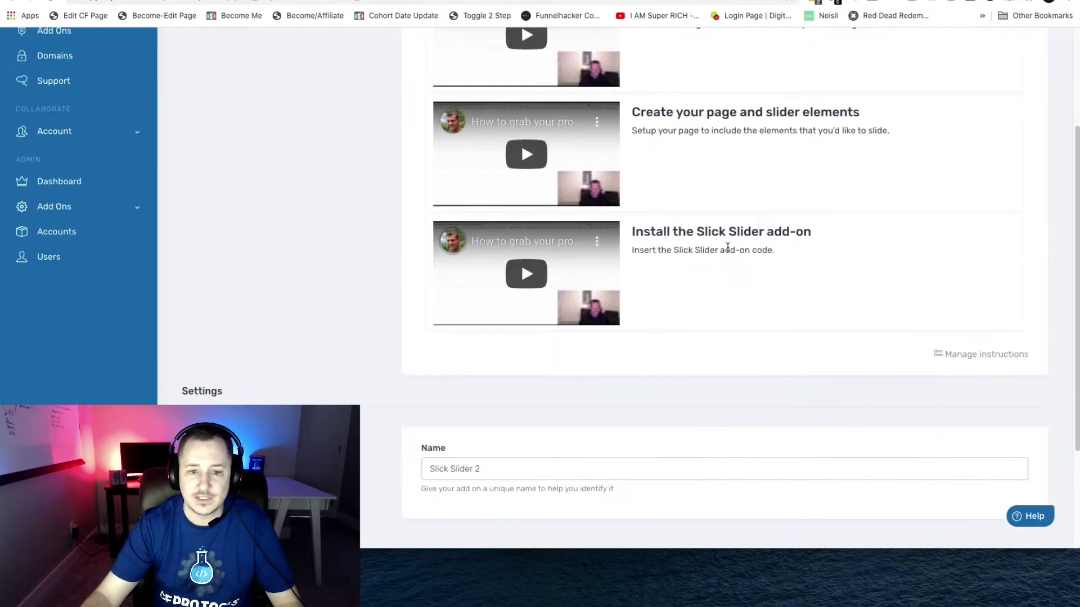
{"action": "scroll", "coordinate": [708, 315], "scroll_direction": "down", "scroll_amount": 1}
{"action": "triple_click", "coordinate": [458, 443]}
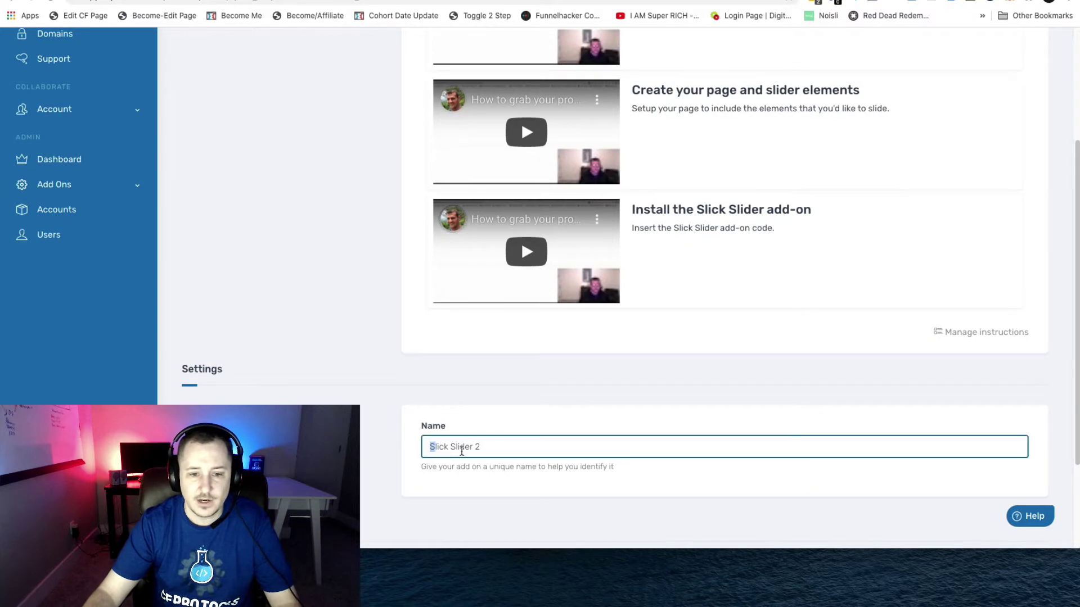
{"action": "key", "text": "BackSpace"}
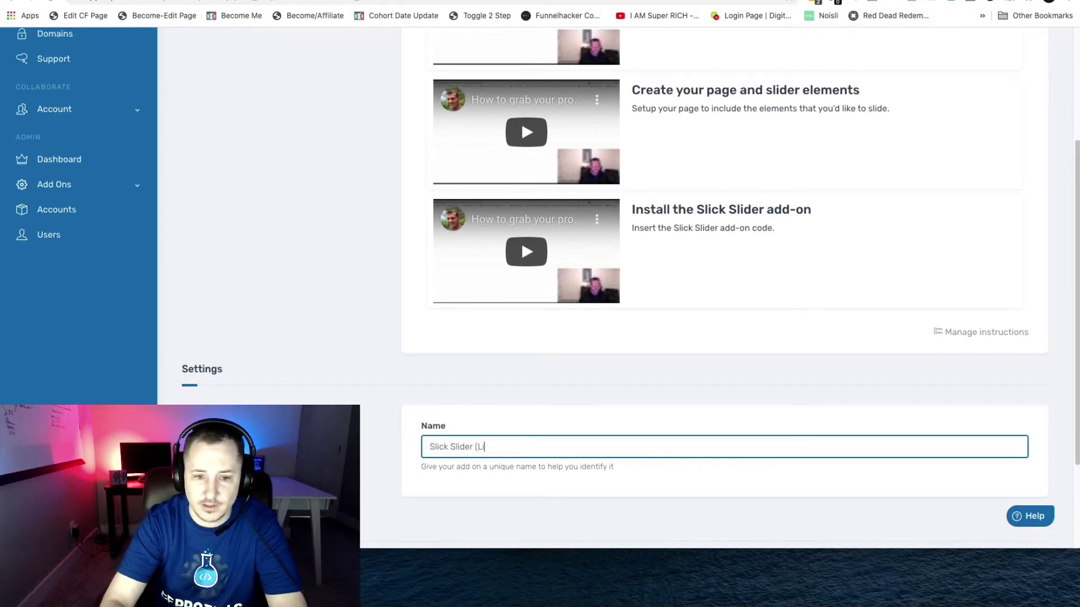
{"action": "type", "text": "Slick Slider (Live Test 2)"}
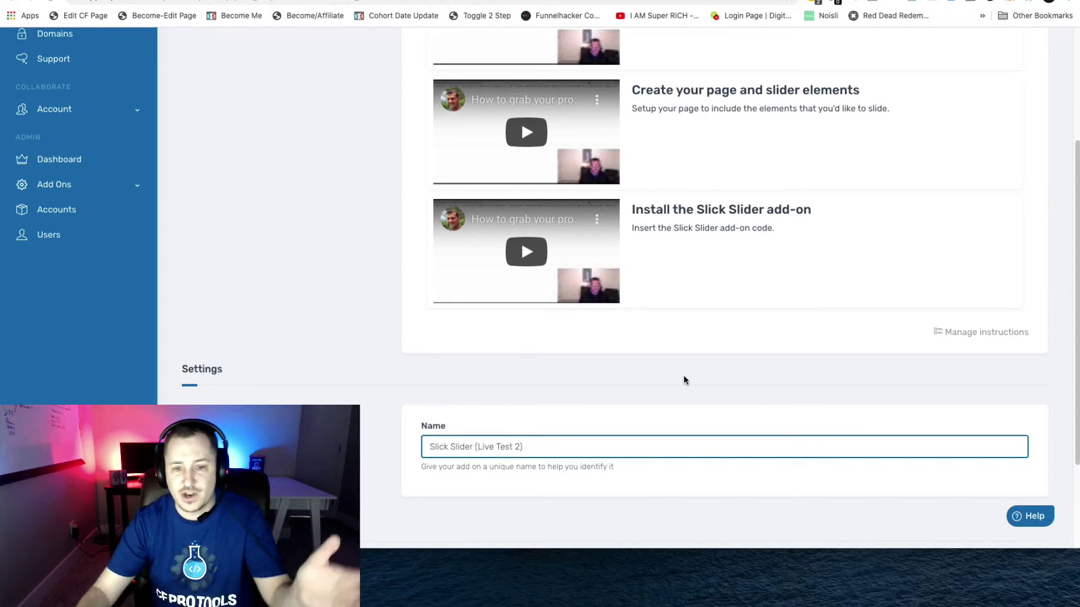
{"action": "scroll", "coordinate": [684, 379], "scroll_direction": "down", "scroll_amount": 3}
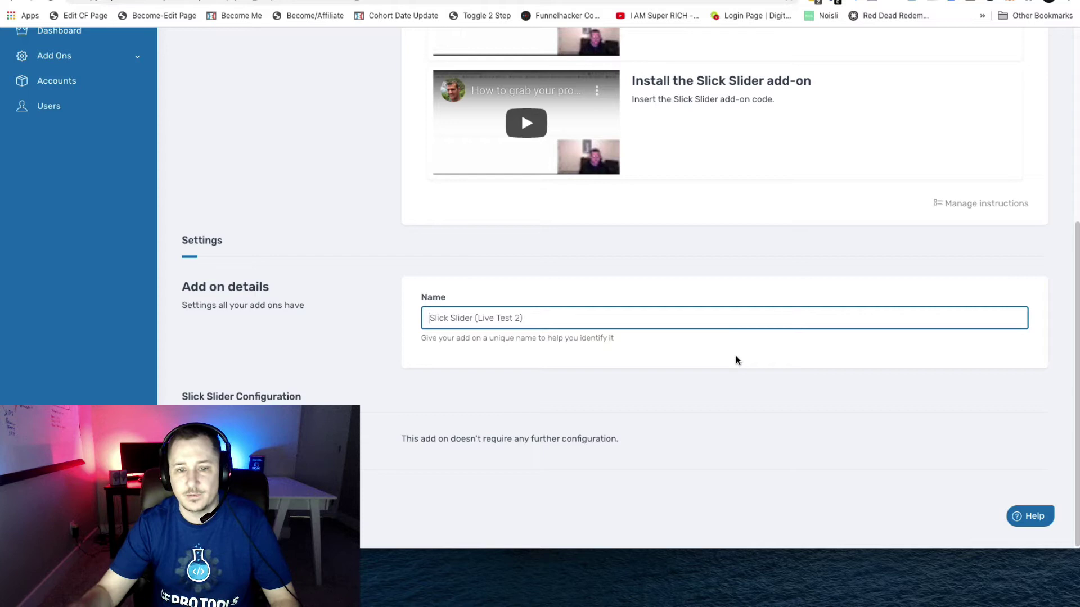
Step: Create the Slick Slider (Live Test 2) add-on, copy its install script, and return to the page editor
{"action": "left_click", "coordinate": [770, 398]}
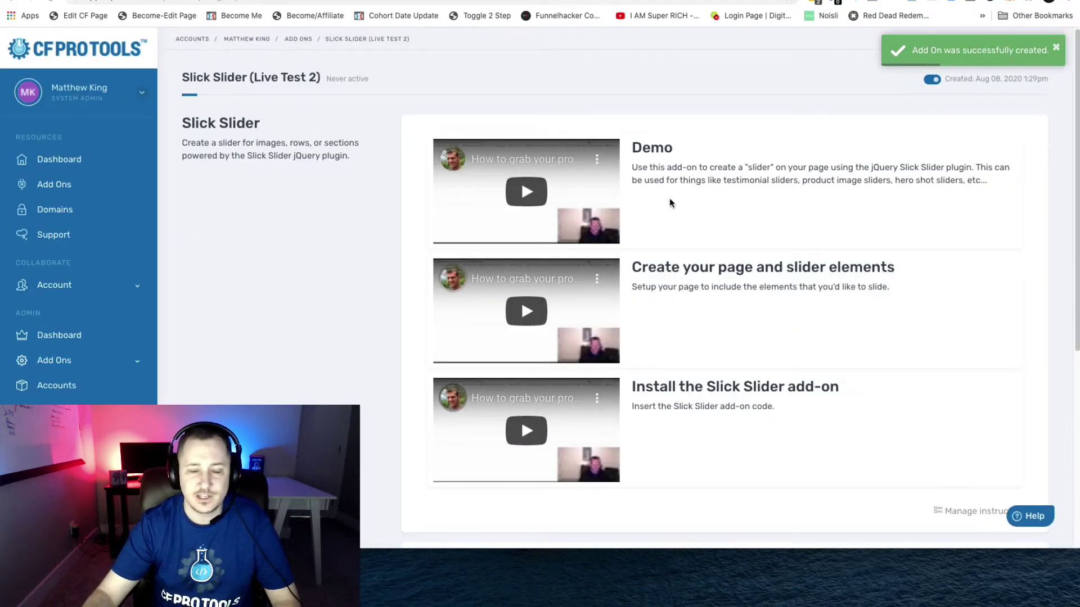
{"action": "scroll", "coordinate": [703, 219], "scroll_direction": "down", "scroll_amount": 5}
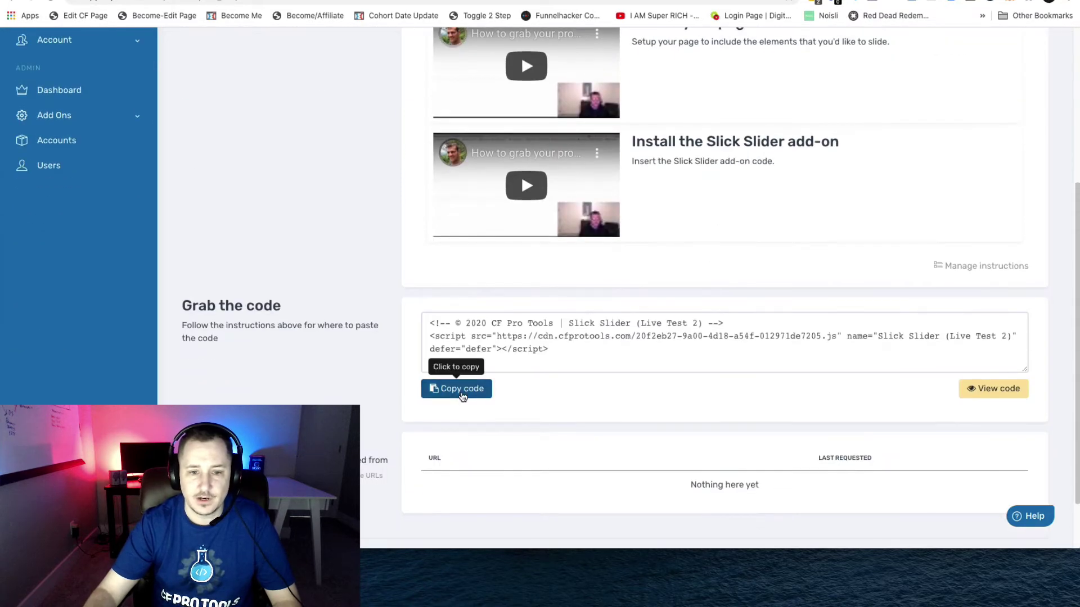
{"action": "left_click", "coordinate": [462, 397]}
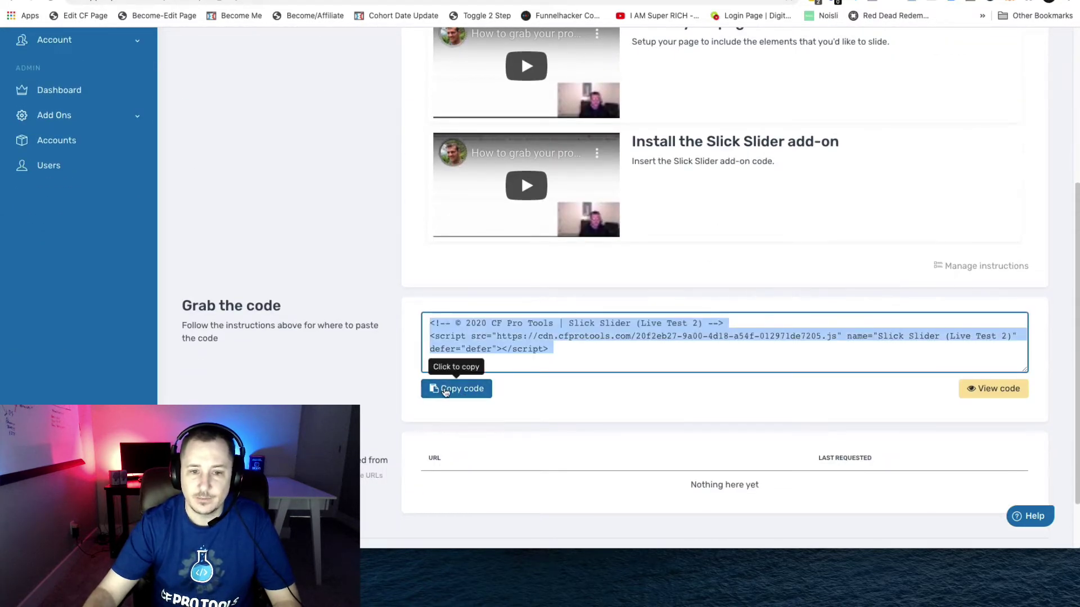
{"action": "left_click", "coordinate": [457, 388]}
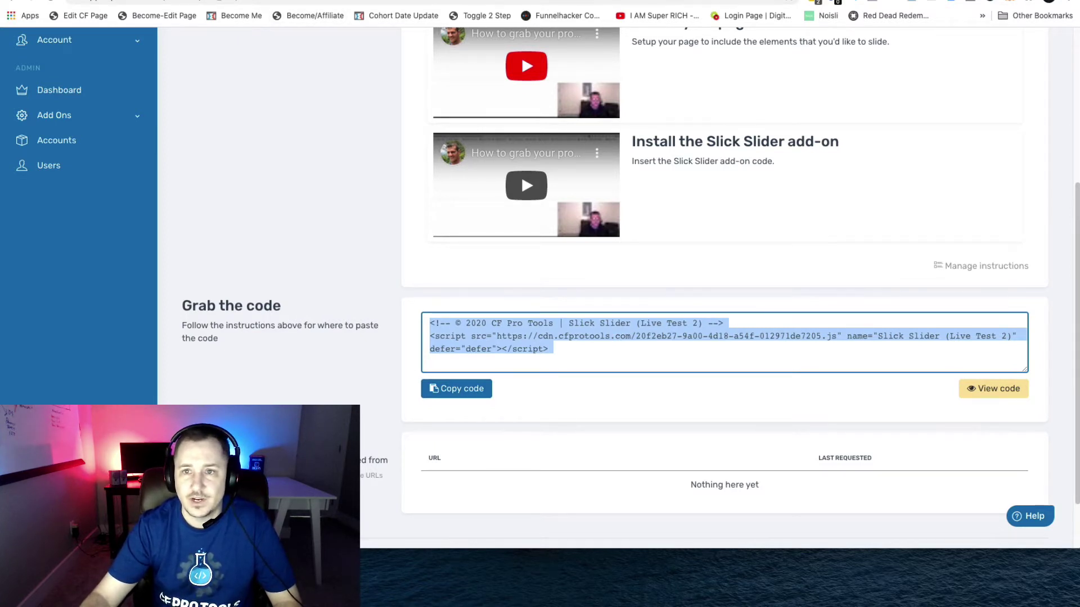
{"action": "key", "text": "ctrl+Tab"}
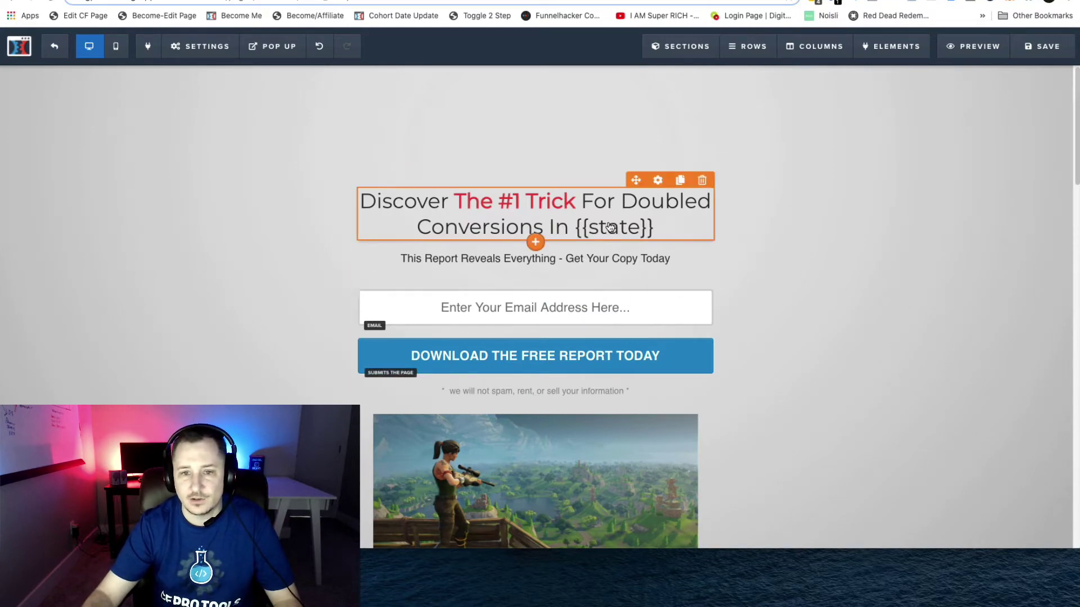
Step: Scroll through the stacked image rows below the opt-in form, ending back at the first image row
{"action": "scroll", "coordinate": [701, 210], "scroll_direction": "down", "scroll_amount": 3}
{"action": "scroll", "coordinate": [644, 197], "scroll_direction": "up", "scroll_amount": 3}
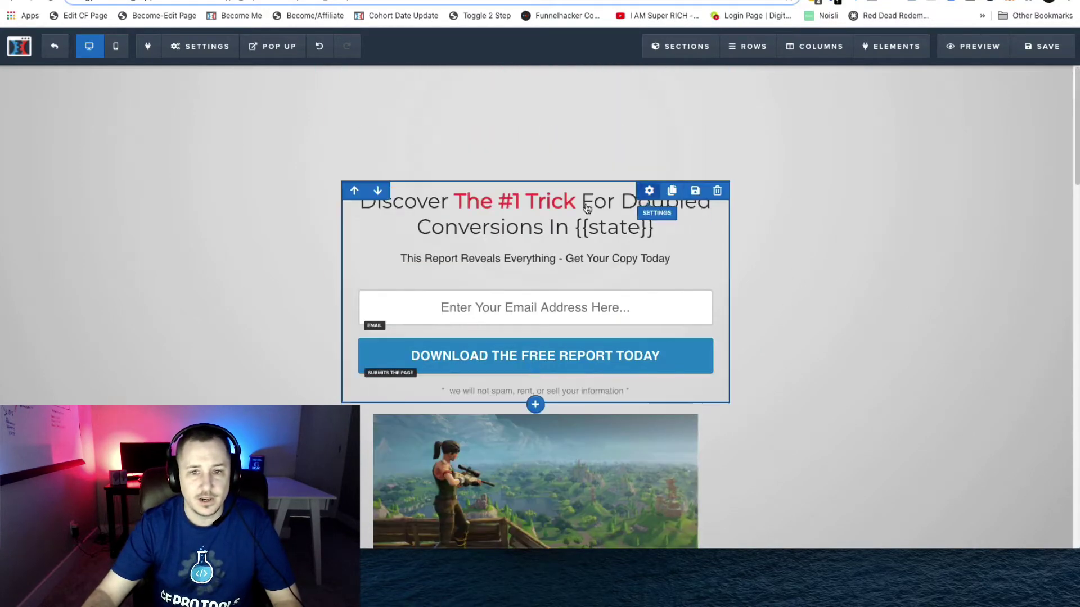
{"action": "scroll", "coordinate": [716, 294], "scroll_direction": "down", "scroll_amount": 2}
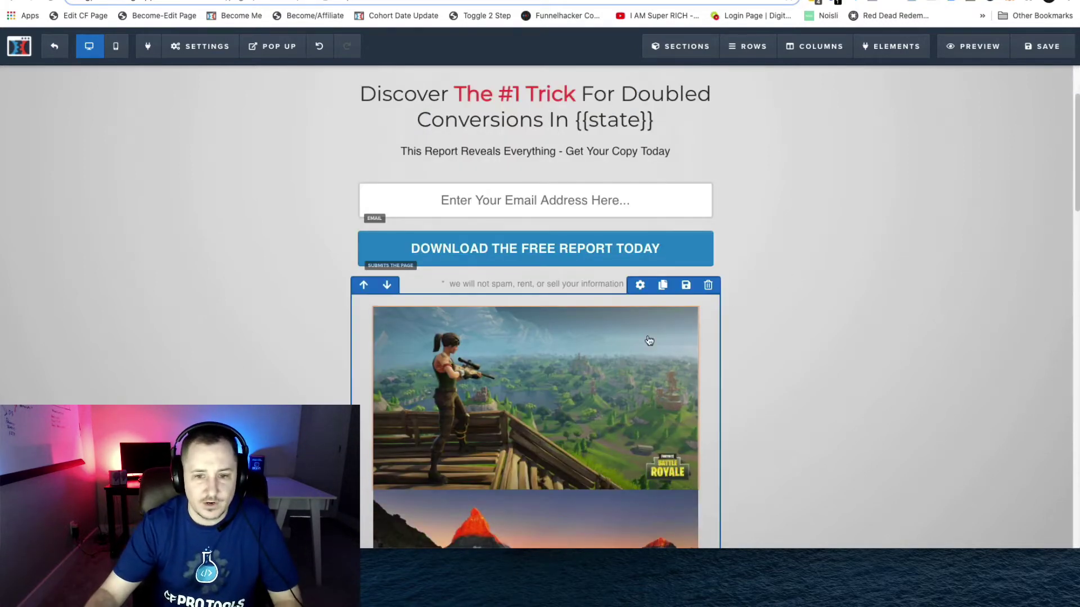
{"action": "scroll", "coordinate": [610, 290], "scroll_direction": "down", "scroll_amount": 1}
{"action": "scroll", "coordinate": [609, 285], "scroll_direction": "down", "scroll_amount": 5}
{"action": "scroll", "coordinate": [599, 307], "scroll_direction": "up", "scroll_amount": 5}
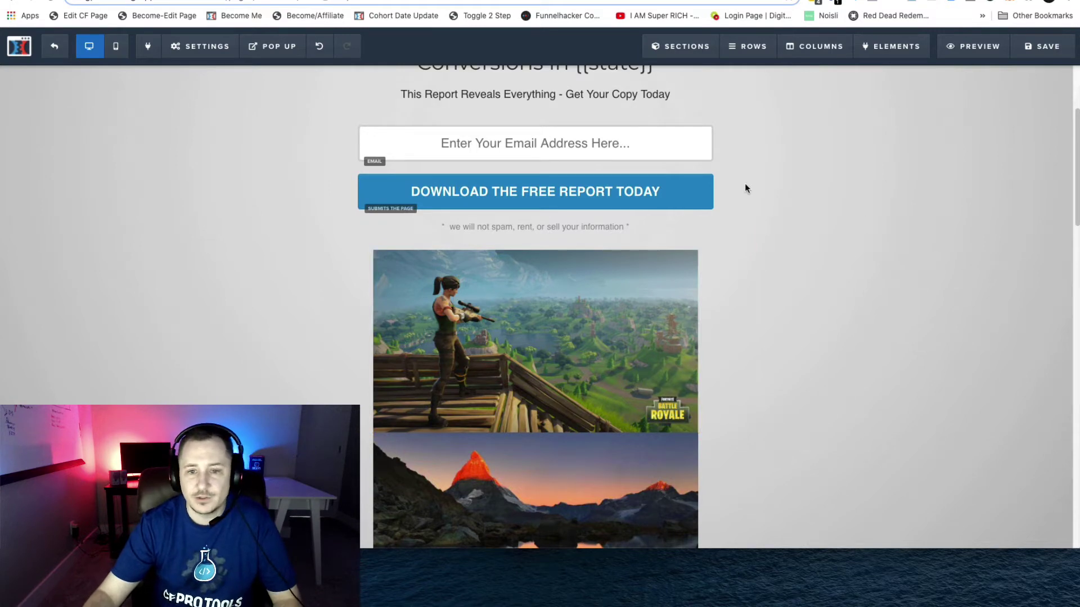
{"action": "scroll", "coordinate": [727, 185], "scroll_direction": "down", "scroll_amount": 2}
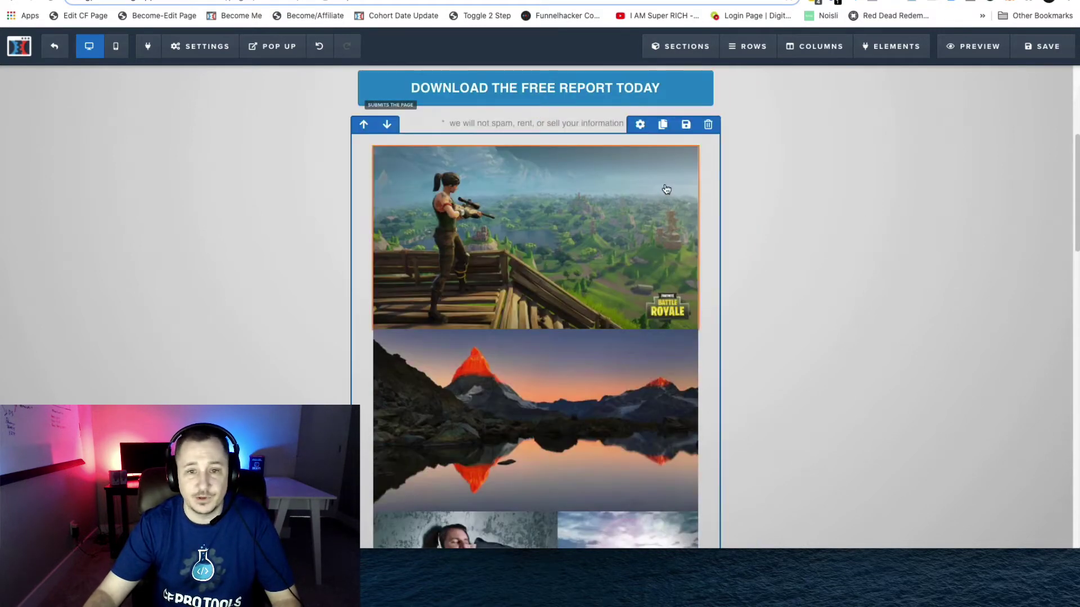
{"action": "scroll", "coordinate": [571, 215], "scroll_direction": "down", "scroll_amount": 2}
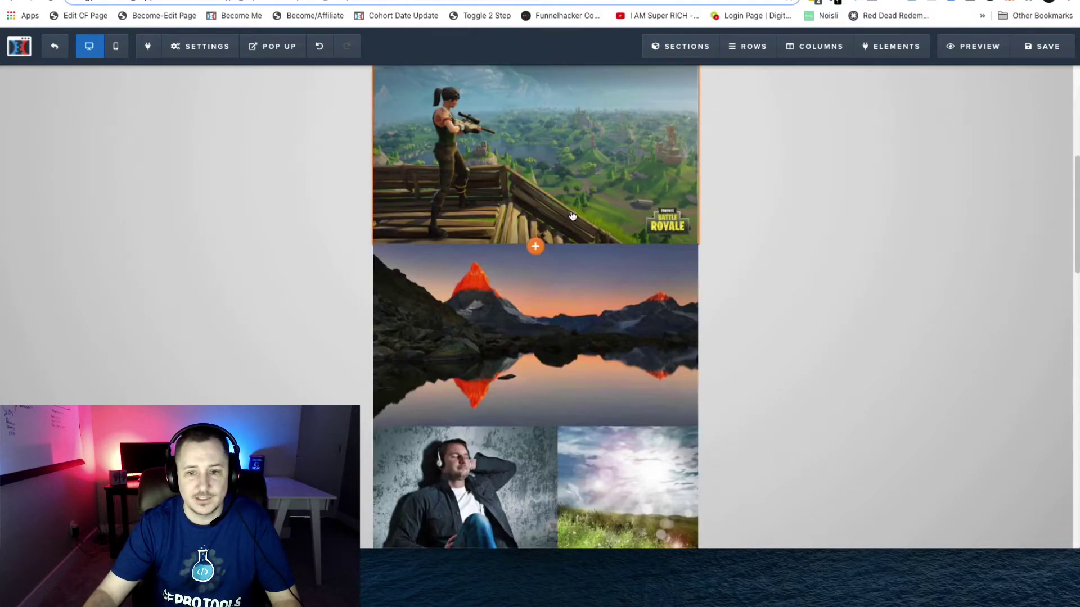
{"action": "scroll", "coordinate": [530, 273], "scroll_direction": "down", "scroll_amount": 6}
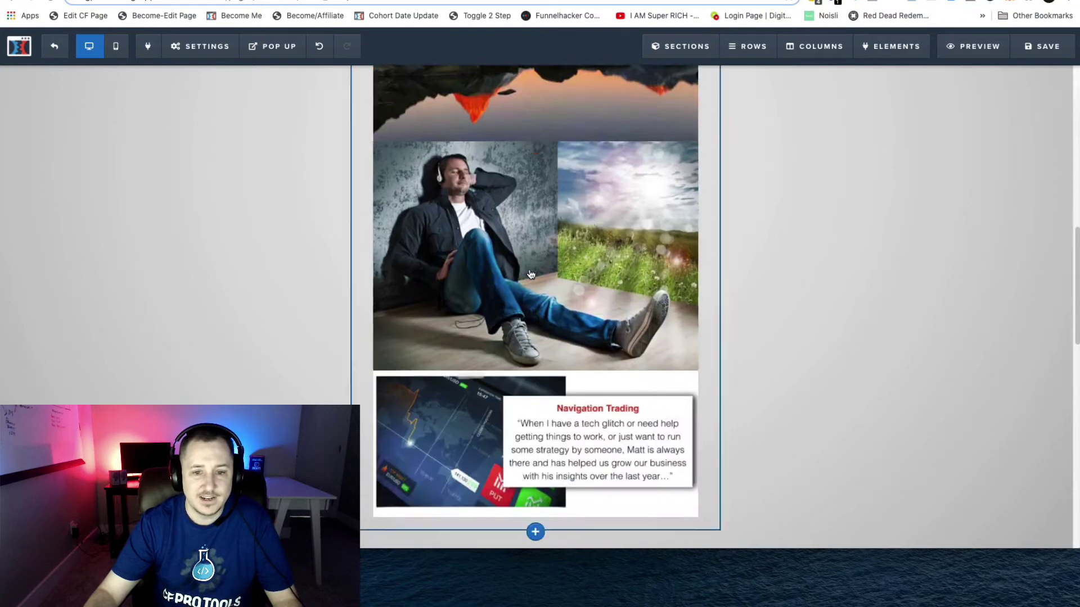
{"action": "scroll", "coordinate": [530, 273], "scroll_direction": "down", "scroll_amount": 3}
{"action": "scroll", "coordinate": [530, 274], "scroll_direction": "up", "scroll_amount": 1}
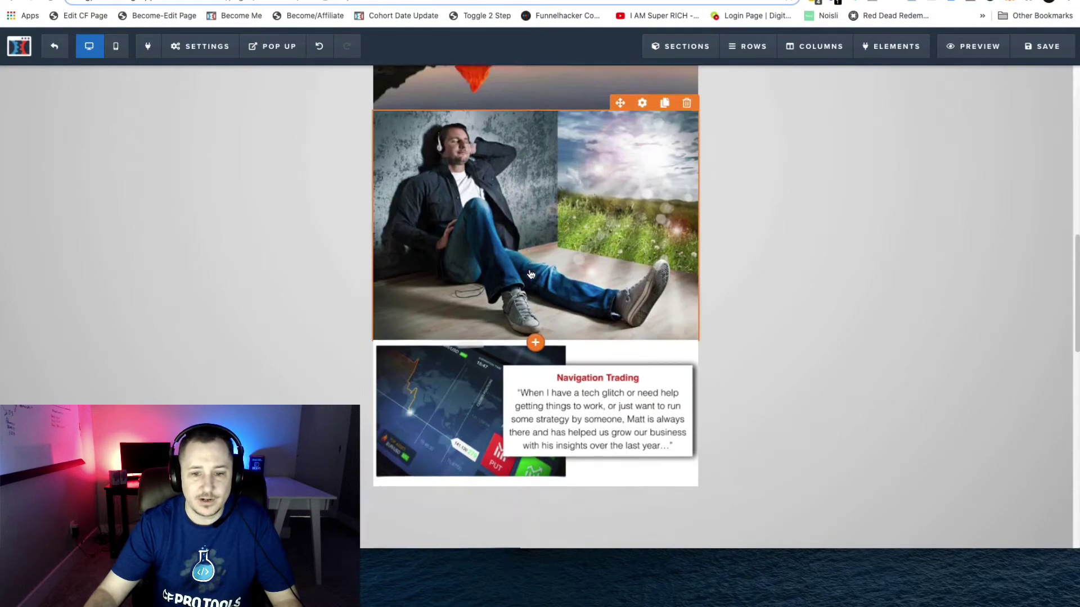
{"action": "scroll", "coordinate": [530, 274], "scroll_direction": "down", "scroll_amount": 2}
{"action": "scroll", "coordinate": [553, 422], "scroll_direction": "up", "scroll_amount": 5}
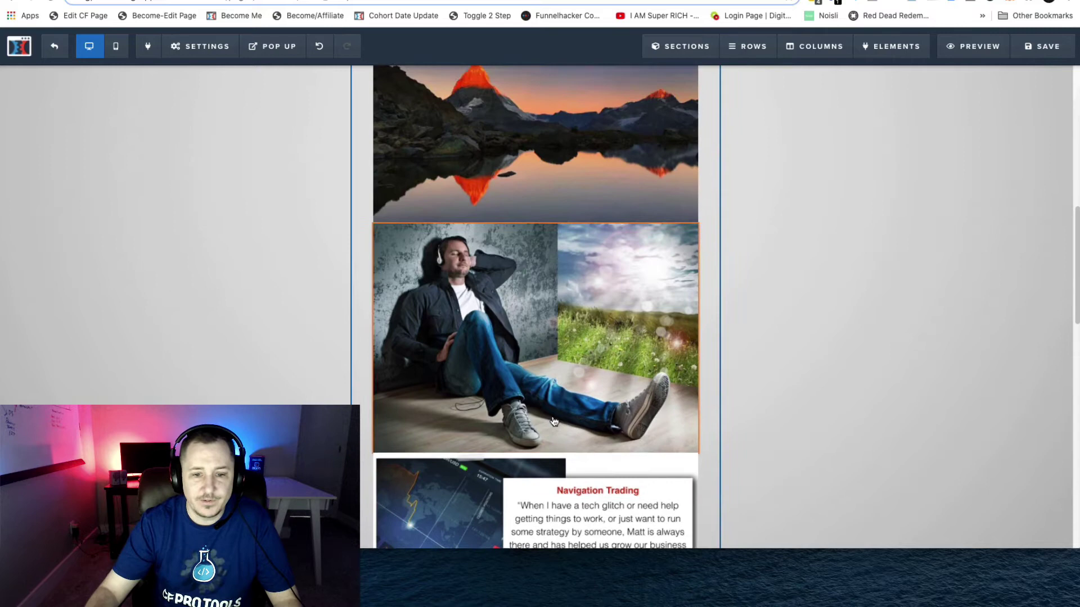
{"action": "scroll", "coordinate": [554, 422], "scroll_direction": "up", "scroll_amount": 8}
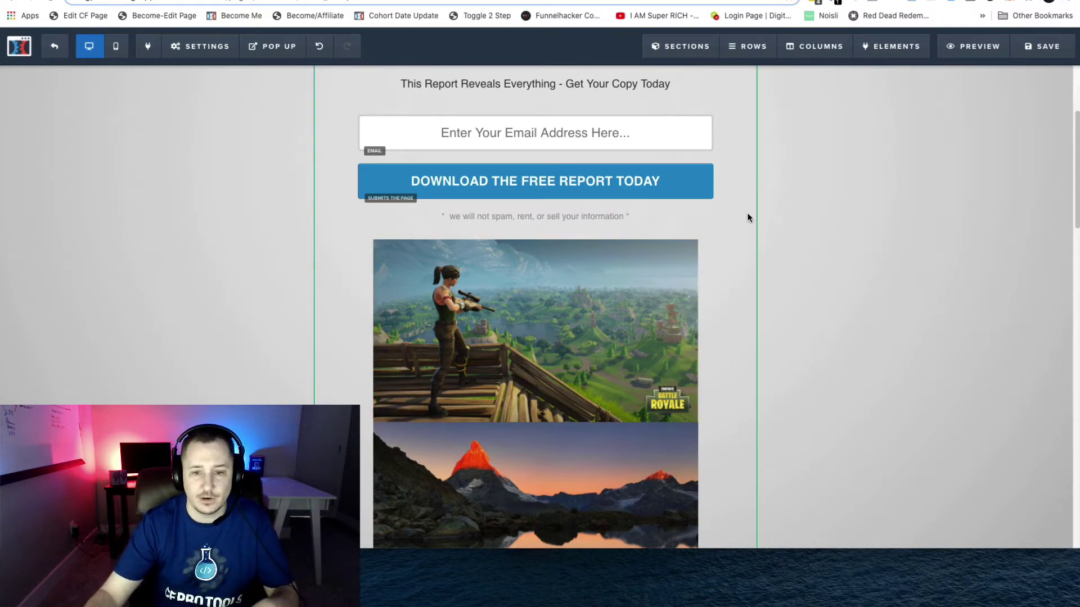
{"action": "scroll", "coordinate": [748, 218], "scroll_direction": "down", "scroll_amount": 2}
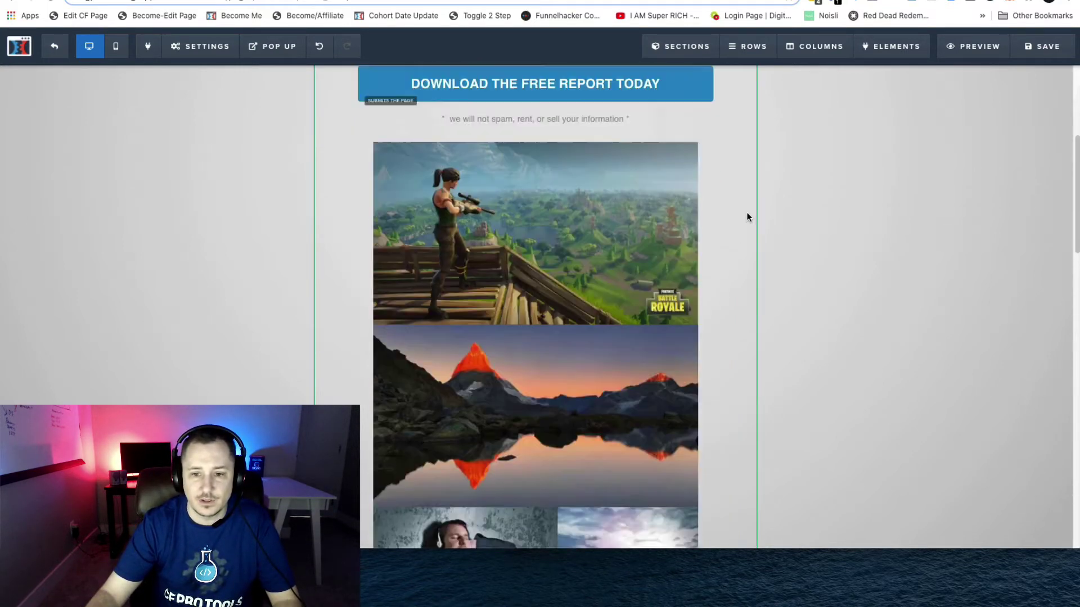
{"action": "scroll", "coordinate": [748, 217], "scroll_direction": "up", "scroll_amount": 3}
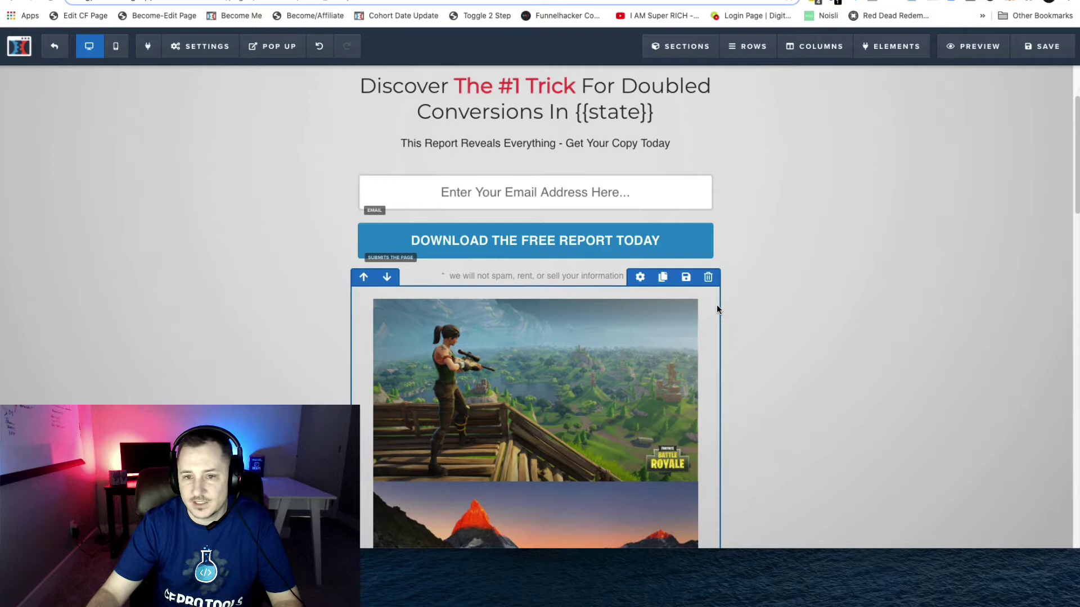
{"action": "left_click", "coordinate": [640, 277]}
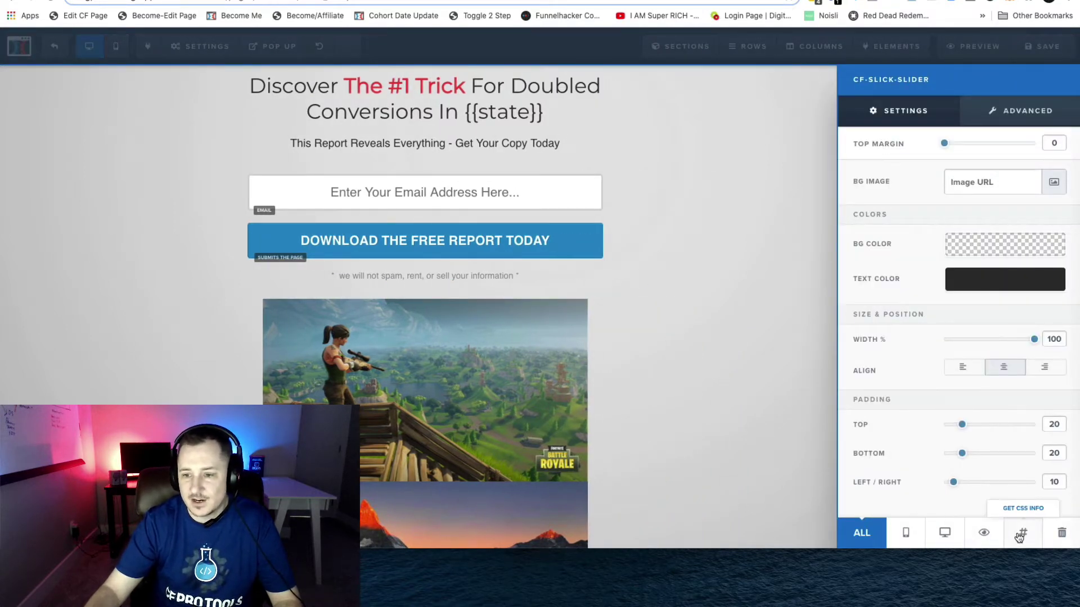
{"action": "left_click", "coordinate": [1025, 535]}
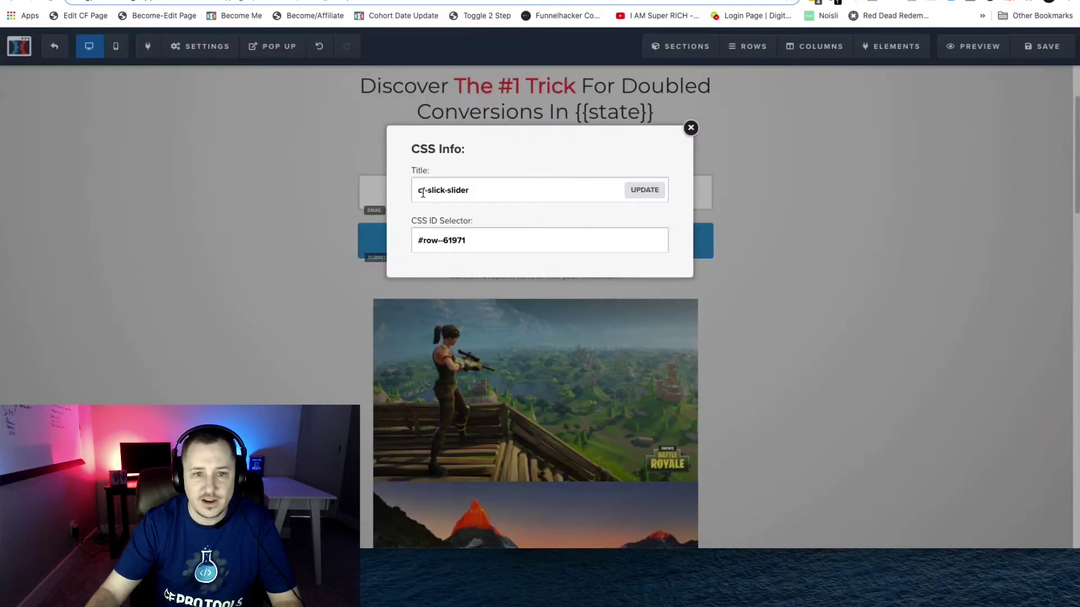
{"action": "left_click_drag", "start_coordinate": [423, 193], "coordinate": [477, 189]}
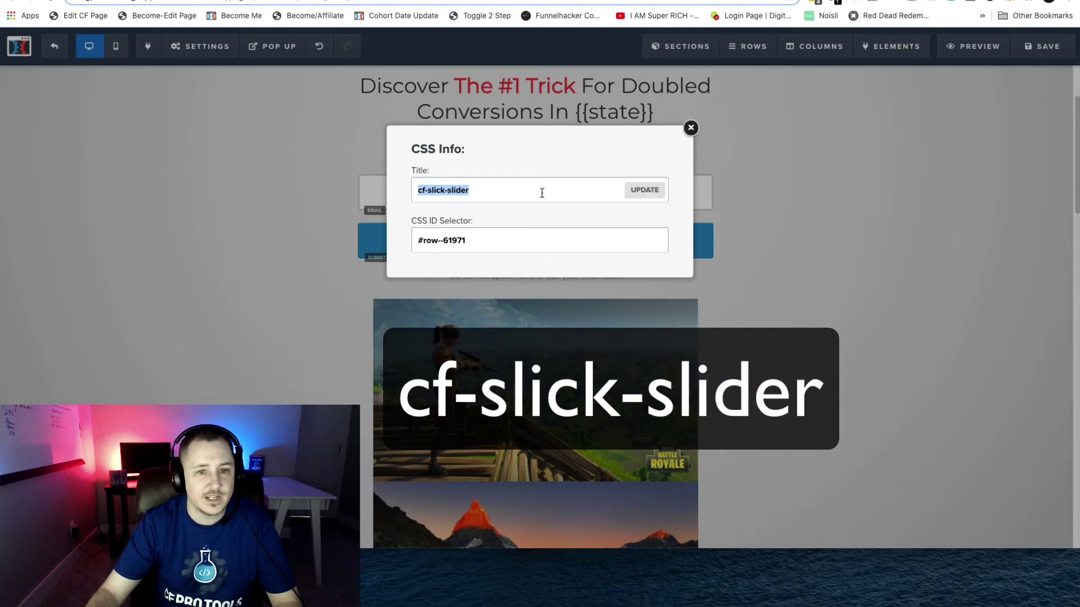
{"action": "left_click", "coordinate": [644, 191]}
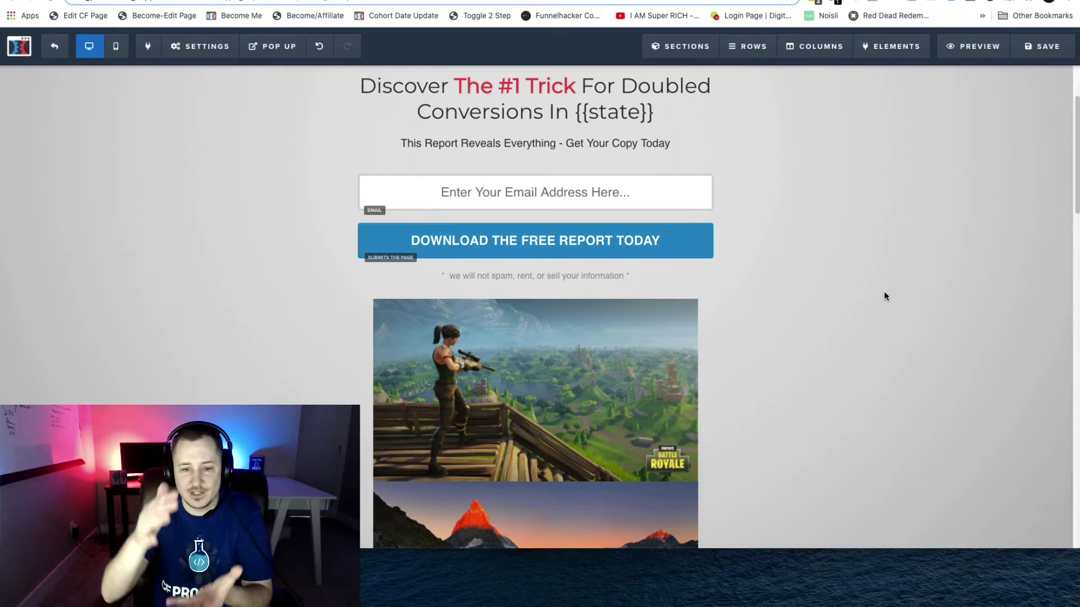
Step: In the page's Footer Code, swap the old Slick Slider script for the copied Live Test 2 script
{"action": "left_click", "coordinate": [208, 53]}
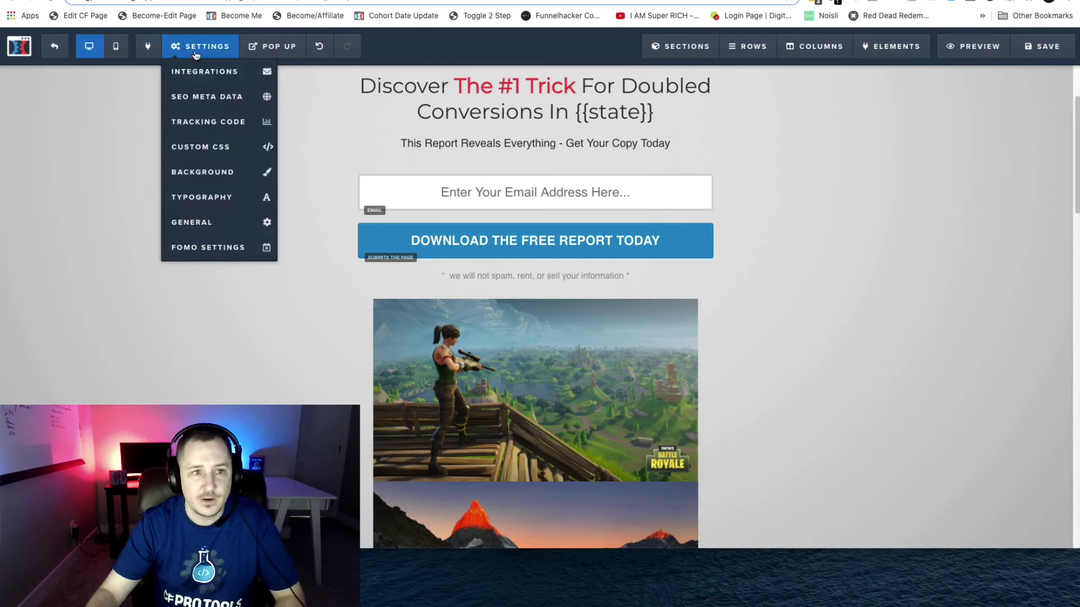
{"action": "left_click", "coordinate": [215, 123]}
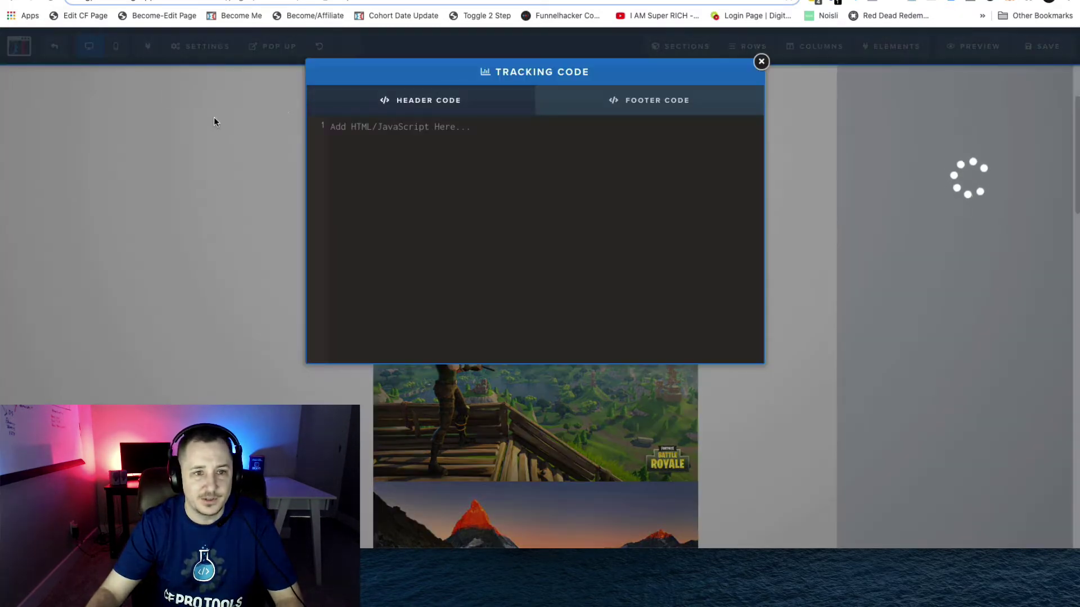
{"action": "left_click", "coordinate": [659, 104]}
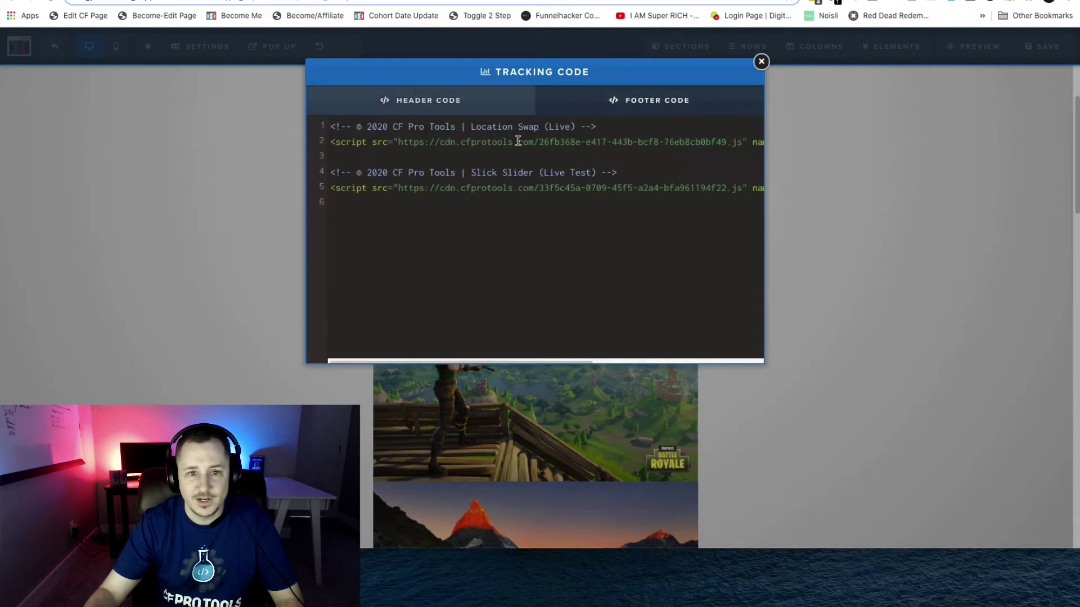
{"action": "left_click_drag", "start_coordinate": [334, 172], "coordinate": [681, 225]}
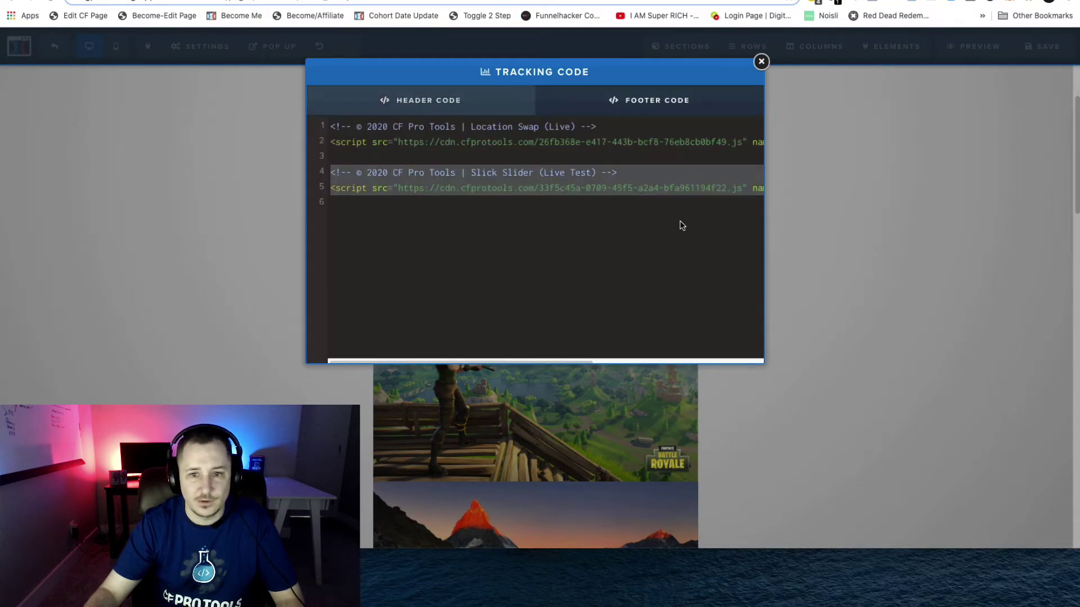
{"action": "key", "text": "BackSpace"}
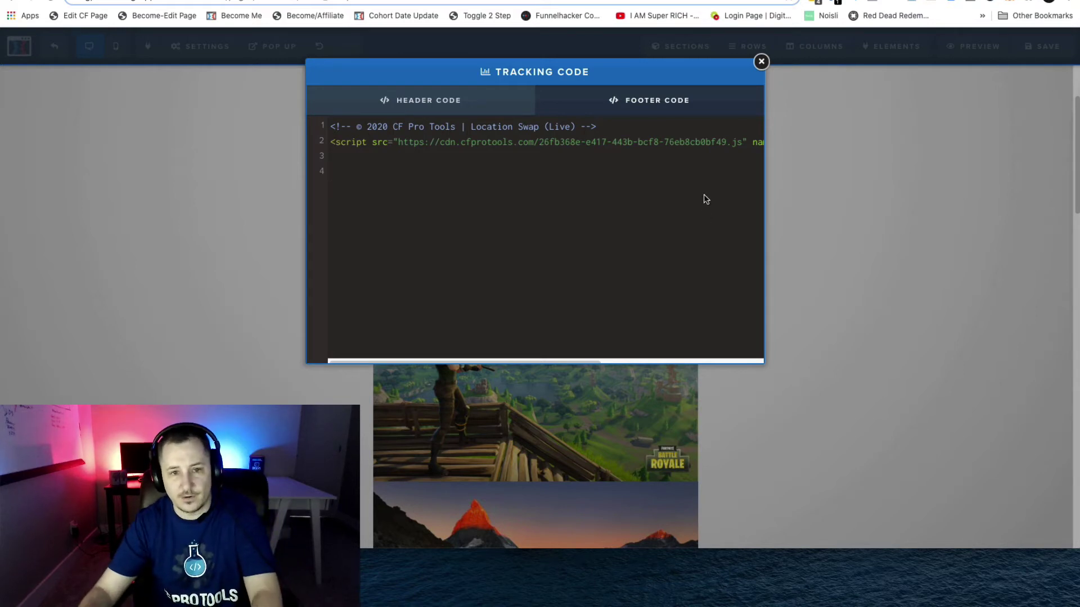
{"action": "key", "text": "ctrl+v"}
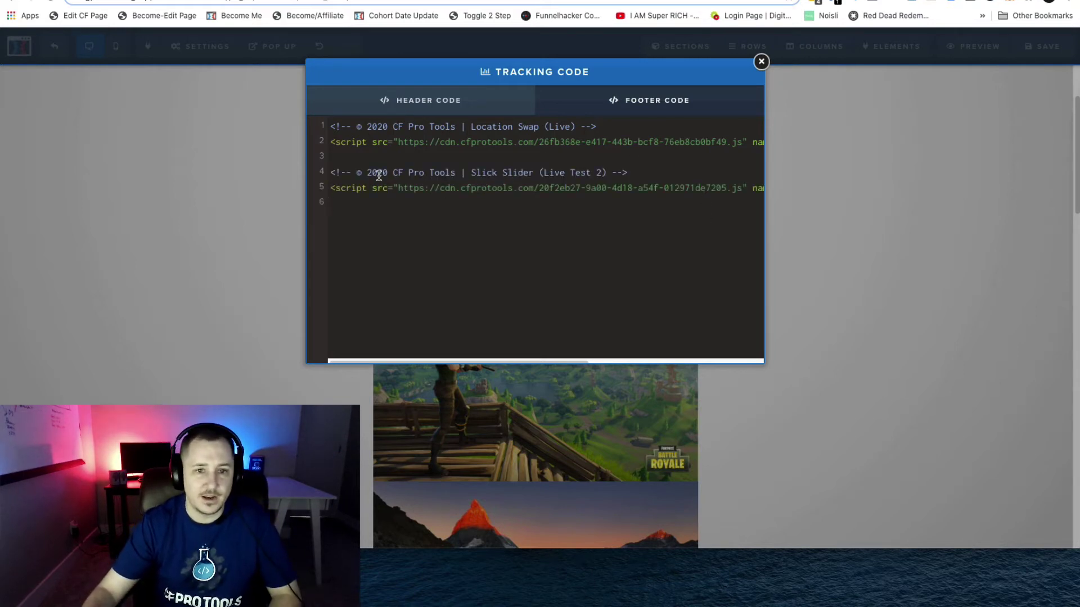
Step: Close the Tracking Code window and save the page
{"action": "left_click", "coordinate": [761, 62]}
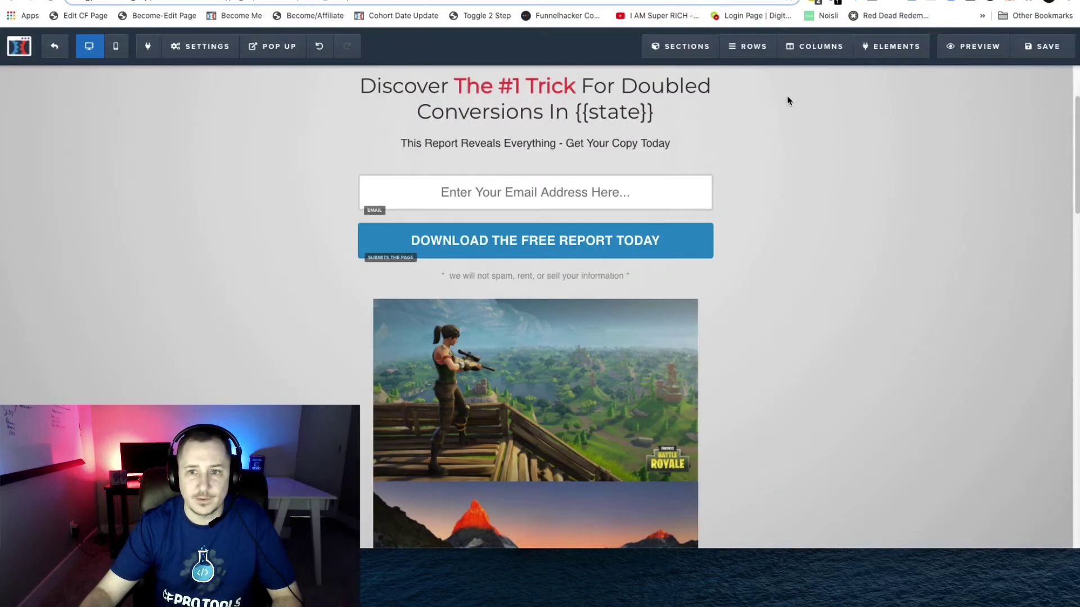
{"action": "left_click", "coordinate": [1027, 45]}
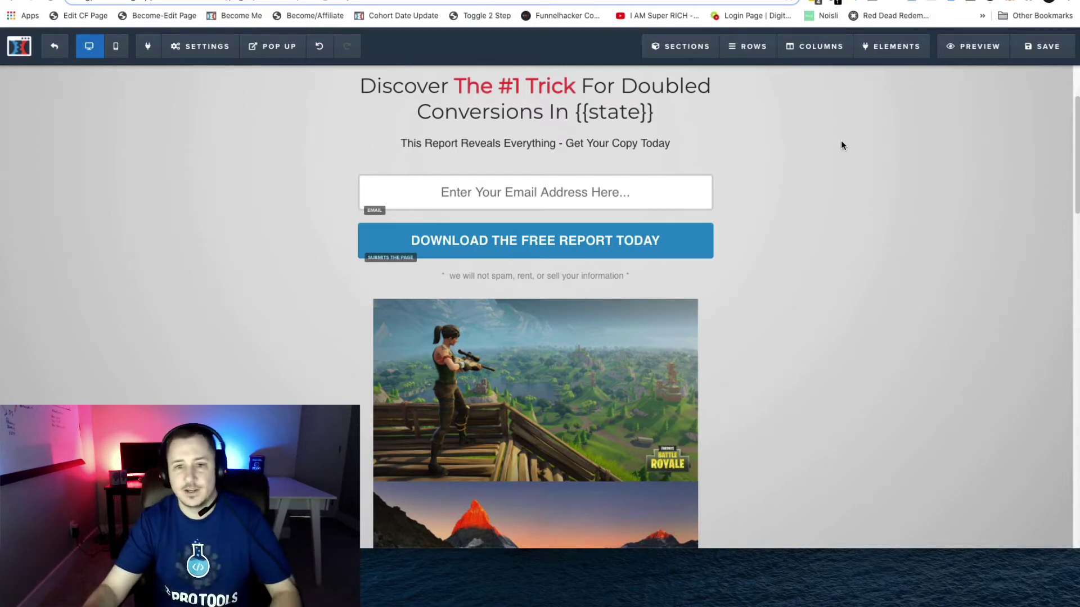
{"action": "mouse_move", "coordinate": [731, 106]}
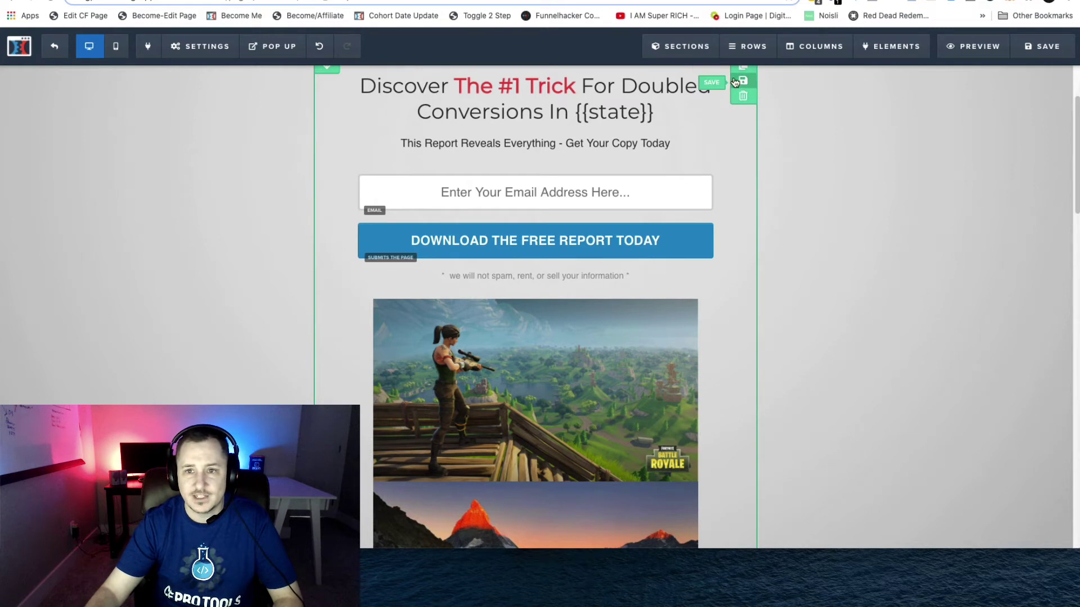
{"action": "scroll", "coordinate": [734, 83], "scroll_direction": "up", "scroll_amount": 1}
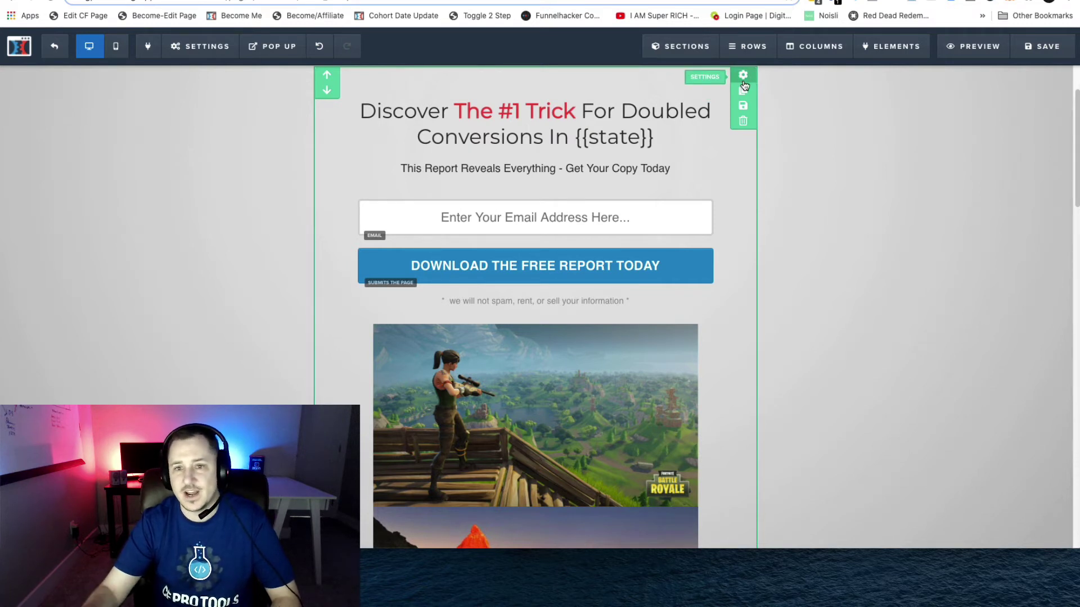
Step: Preview the live page and scroll down to the image row now sliding with dots
{"action": "left_click", "coordinate": [979, 46]}
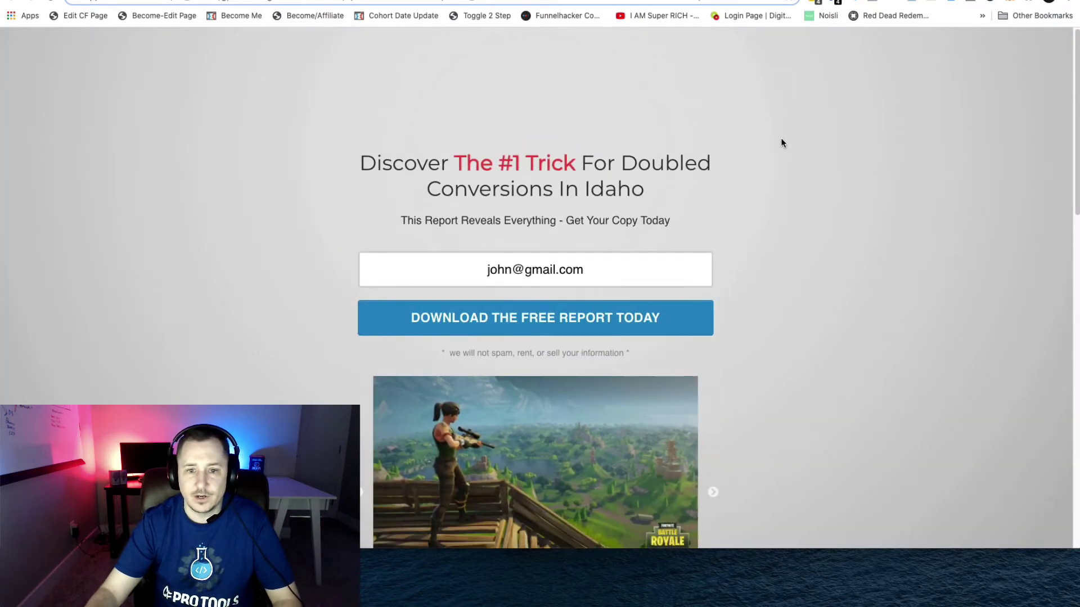
{"action": "scroll", "coordinate": [795, 144], "scroll_direction": "down", "scroll_amount": 3}
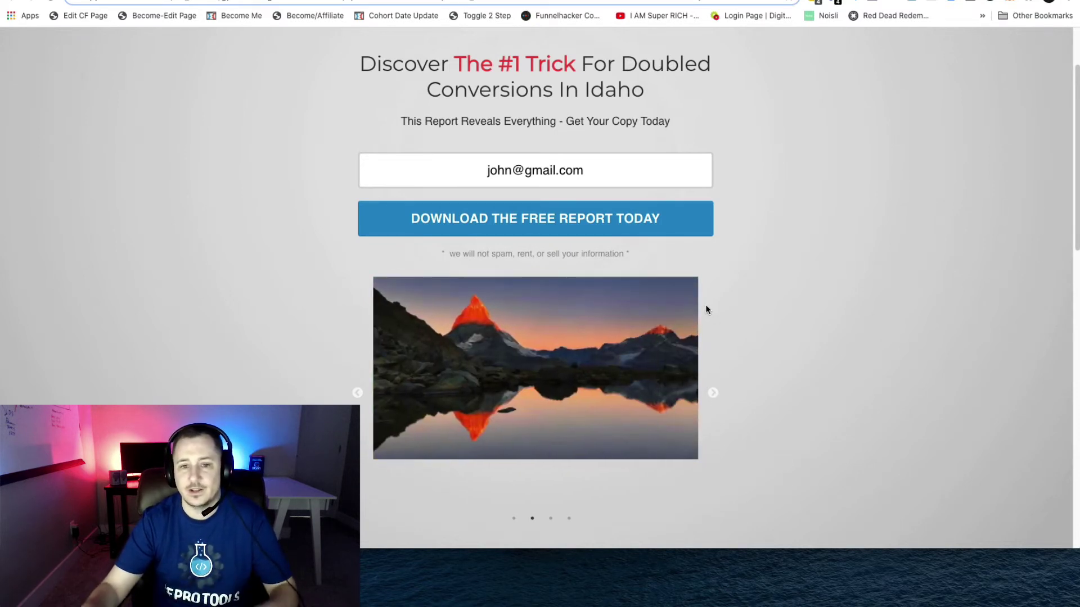
{"action": "key", "text": "super+w"}
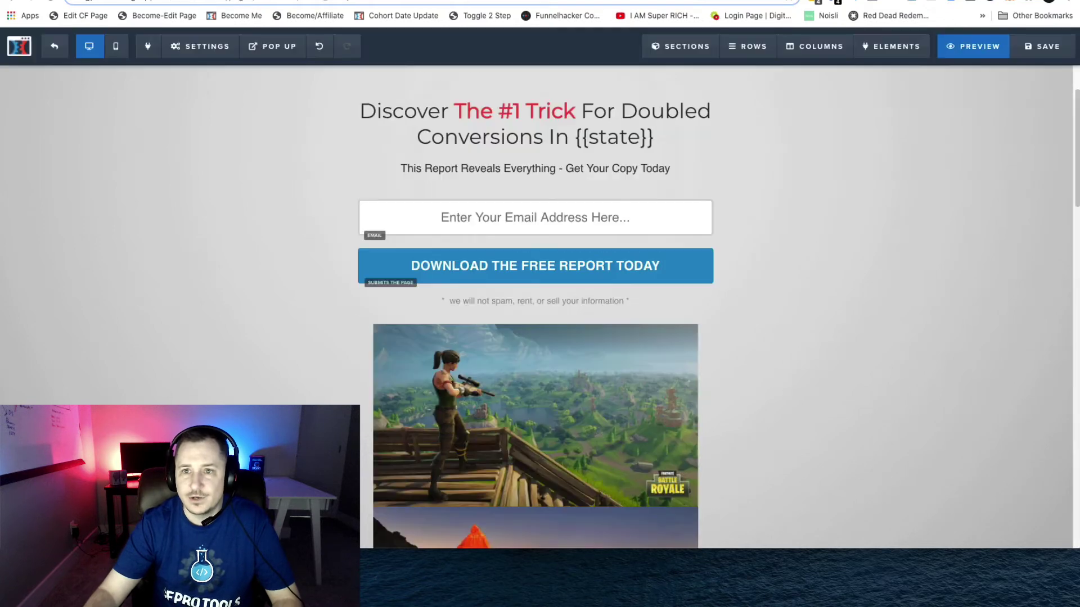
{"action": "scroll", "coordinate": [764, 262], "scroll_direction": "down", "scroll_amount": 5}
{"action": "scroll", "coordinate": [795, 277], "scroll_direction": "down", "scroll_amount": 10}
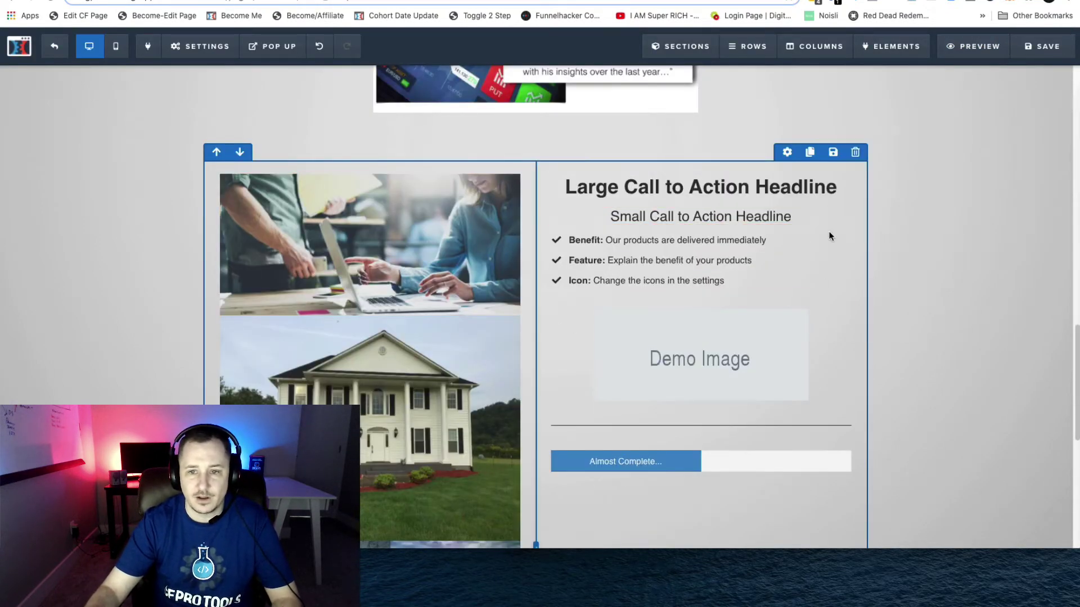
{"action": "scroll", "coordinate": [737, 326], "scroll_direction": "down", "scroll_amount": 3}
{"action": "scroll", "coordinate": [360, 169], "scroll_direction": "down", "scroll_amount": 8}
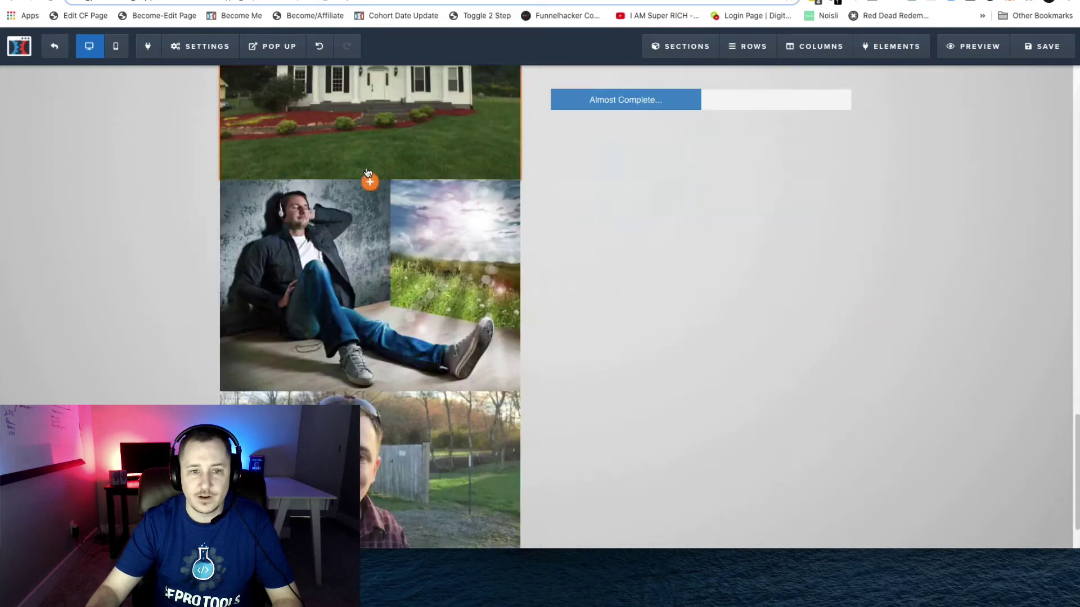
{"action": "scroll", "coordinate": [368, 209], "scroll_direction": "up", "scroll_amount": 4}
{"action": "scroll", "coordinate": [369, 208], "scroll_direction": "up", "scroll_amount": 5}
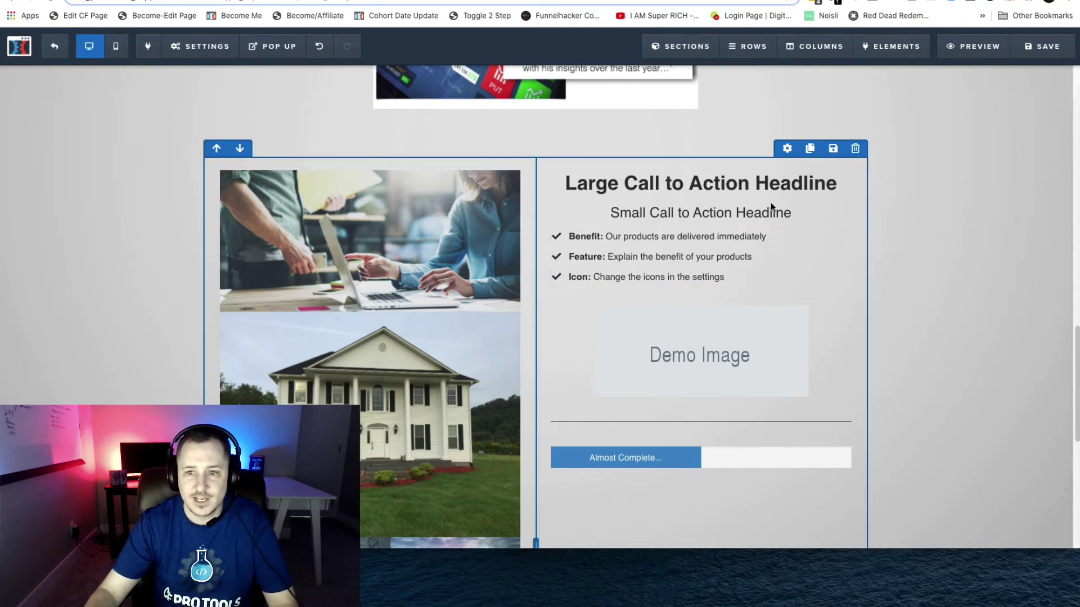
Step: Browse the page's row and column lists to find the two-column row's first column
{"action": "left_click", "coordinate": [786, 149]}
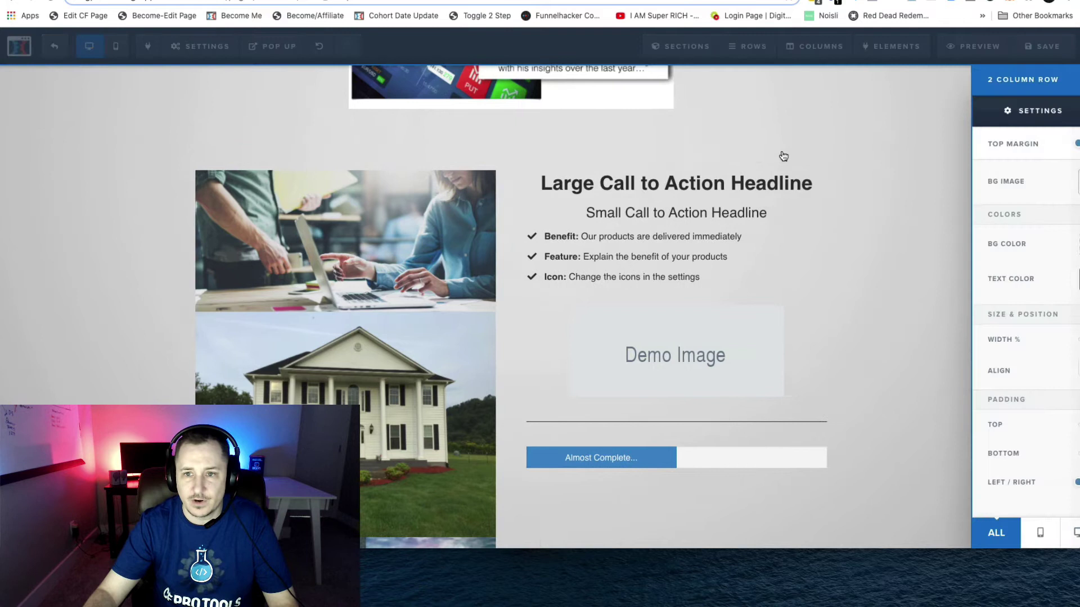
{"action": "left_click", "coordinate": [768, 126]}
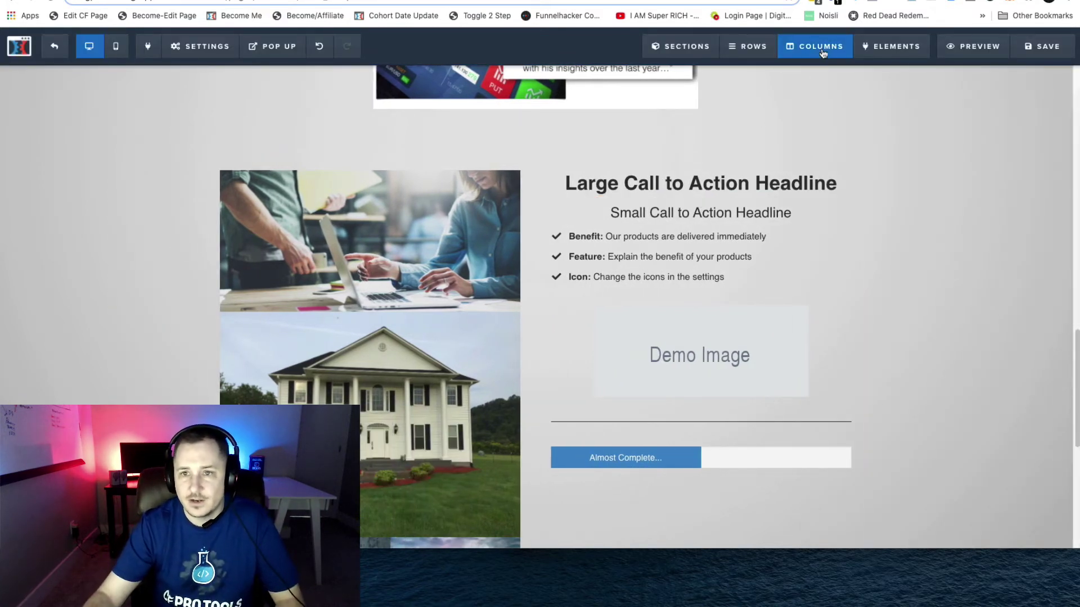
{"action": "left_click", "coordinate": [751, 50]}
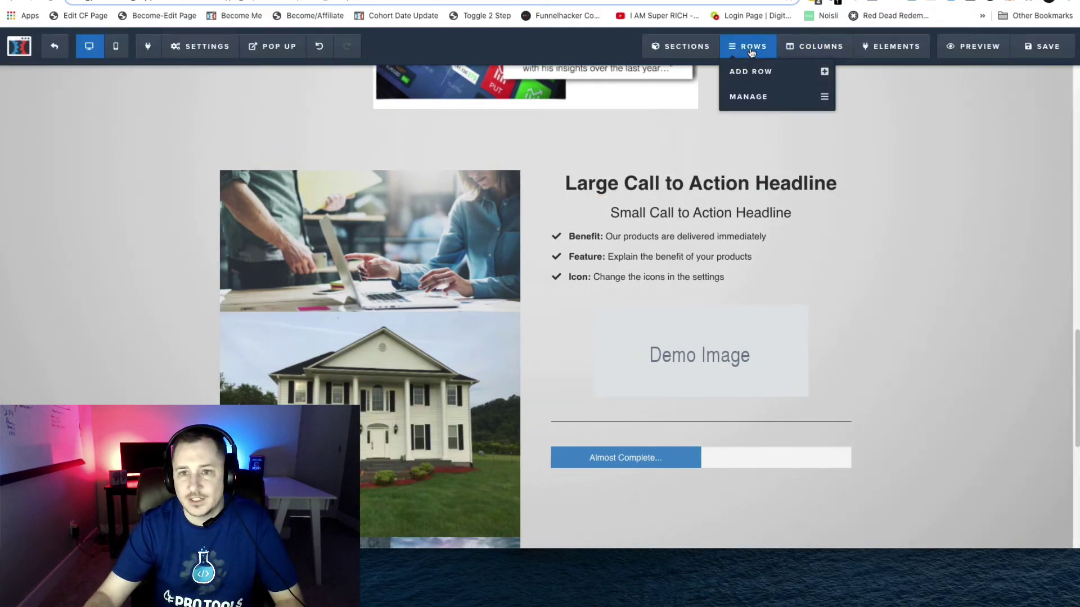
{"action": "left_click", "coordinate": [775, 97]}
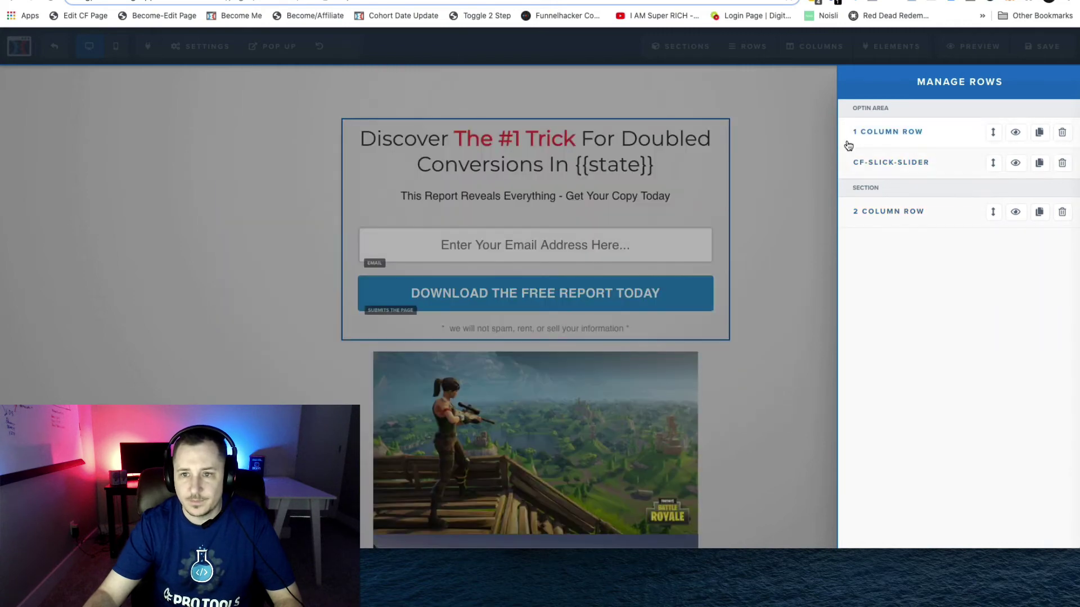
{"action": "left_click", "coordinate": [787, 142]}
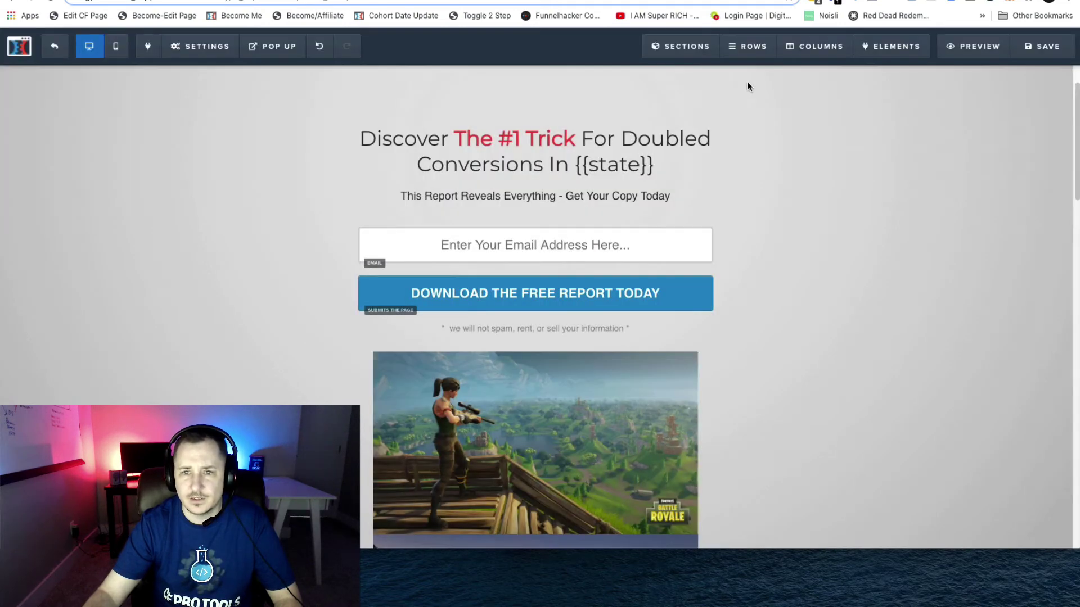
{"action": "left_click", "coordinate": [816, 51]}
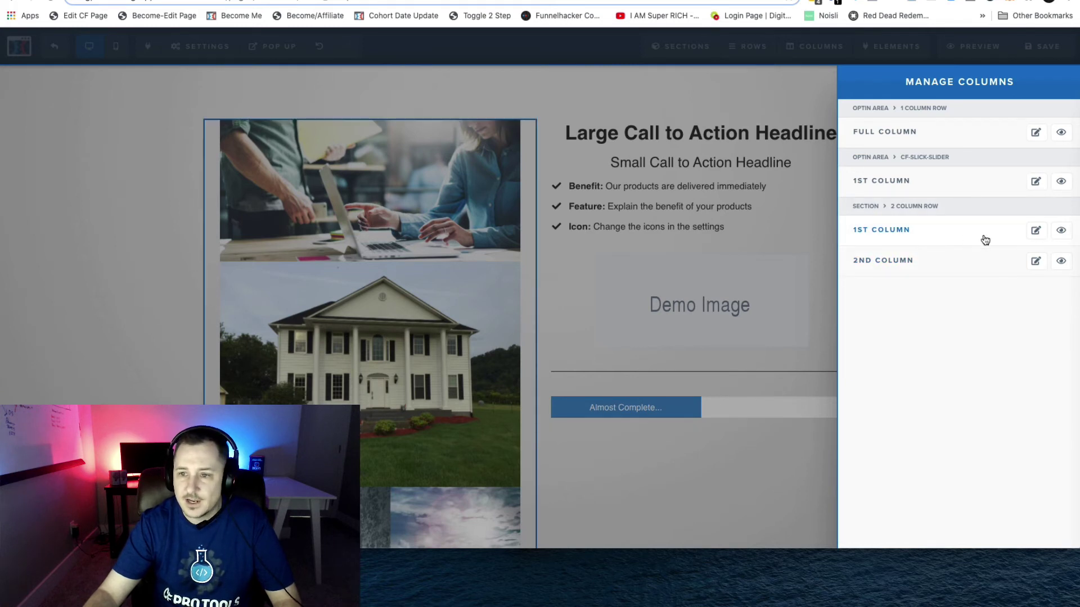
Step: Change that column's CSS title from '1st column' to 'cf-slick-slider' and update it
{"action": "left_click", "coordinate": [900, 232]}
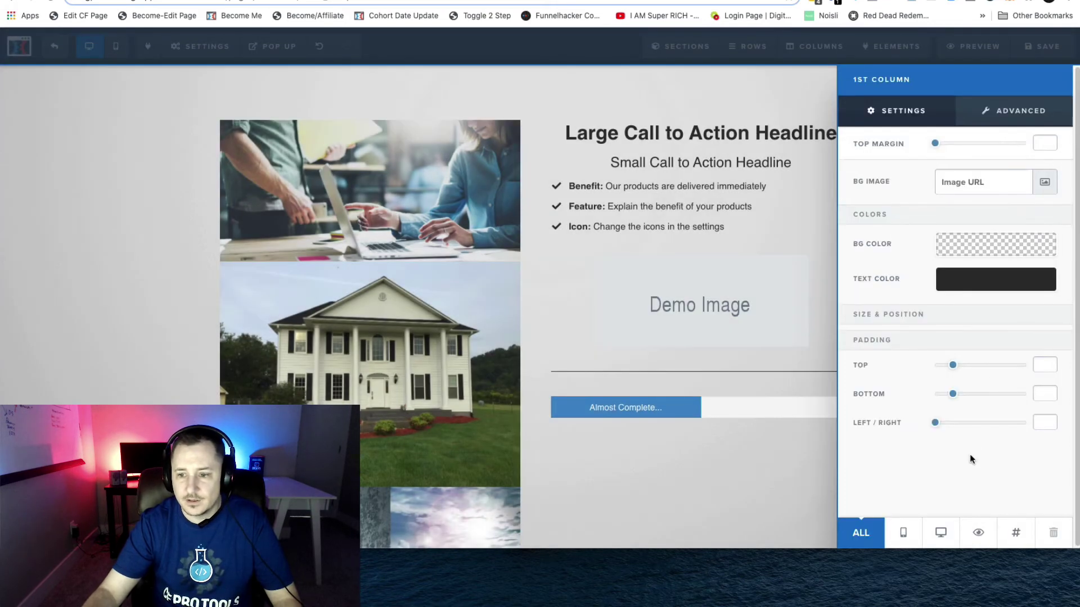
{"action": "left_click", "coordinate": [1016, 534]}
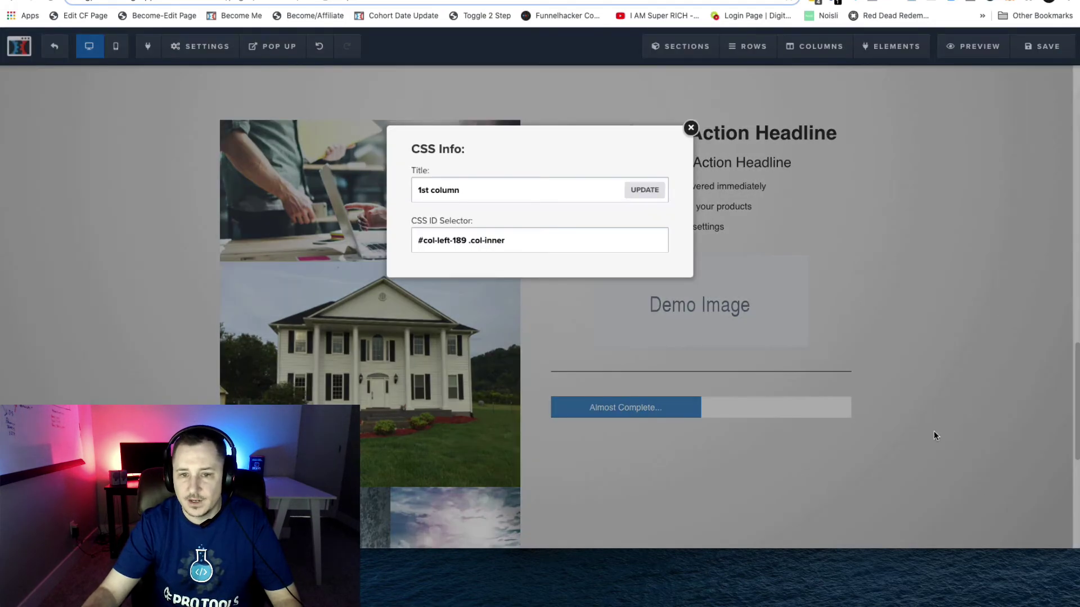
{"action": "triple_click", "coordinate": [473, 191]}
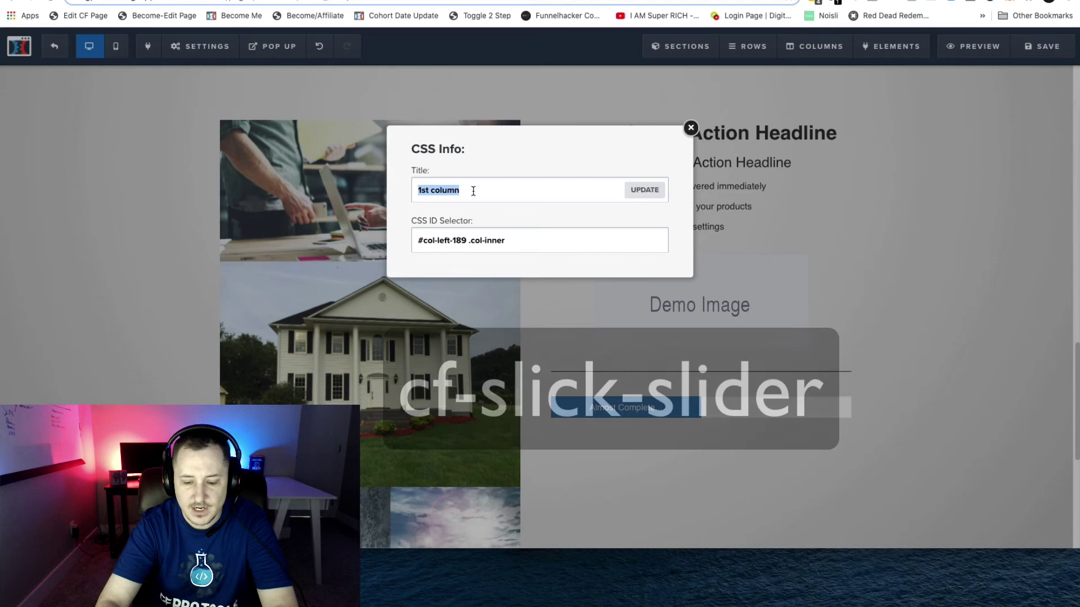
{"action": "type", "text": "cf-slic"}
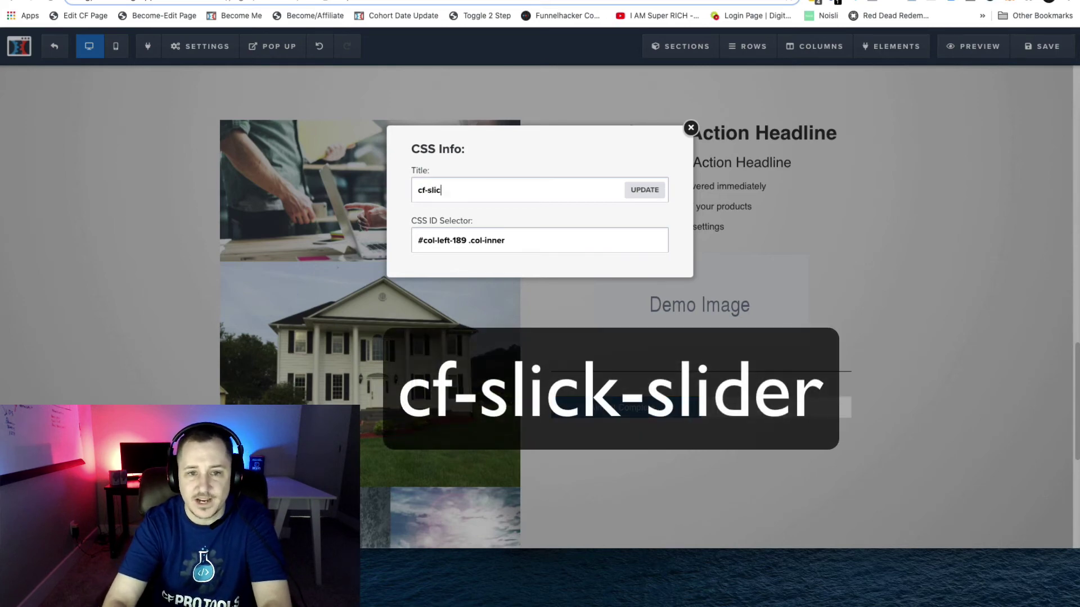
{"action": "type", "text": "k-slider"}
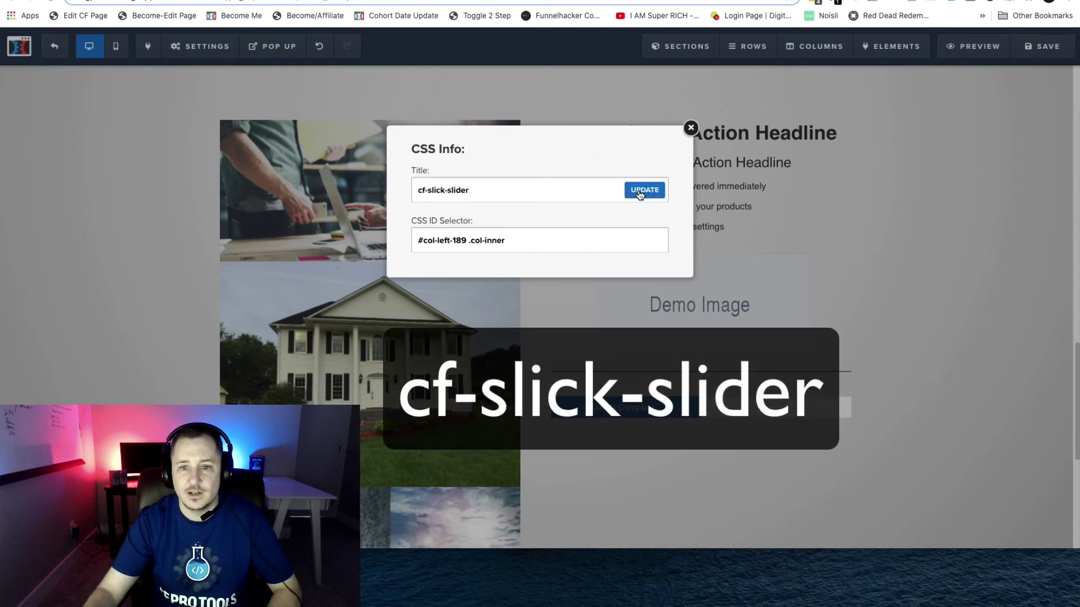
{"action": "left_click", "coordinate": [639, 194]}
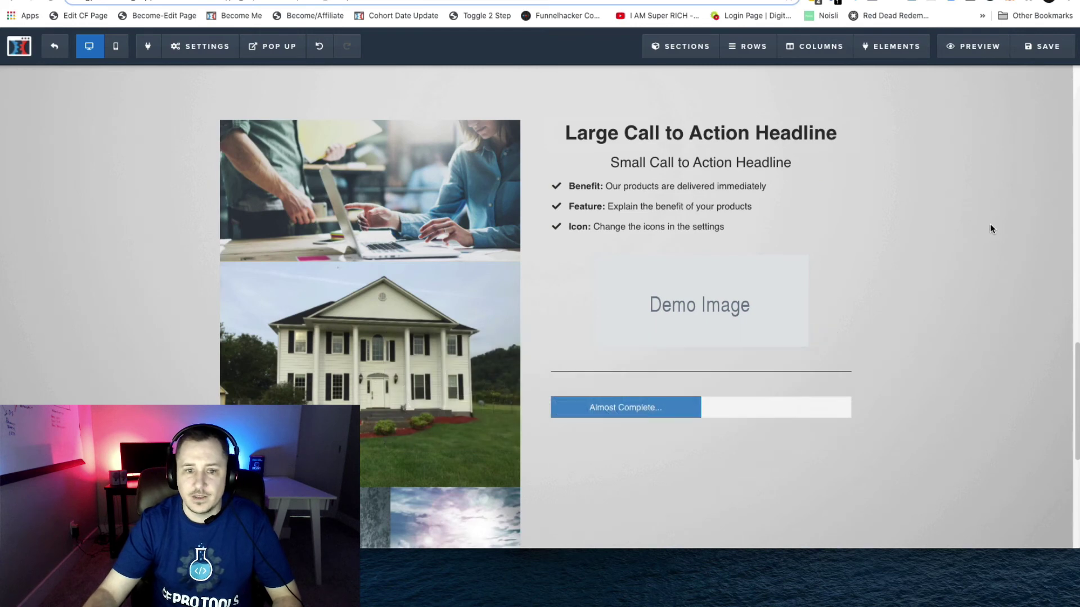
{"action": "scroll", "coordinate": [990, 224], "scroll_direction": "down", "scroll_amount": 6}
{"action": "scroll", "coordinate": [953, 238], "scroll_direction": "up", "scroll_amount": 3}
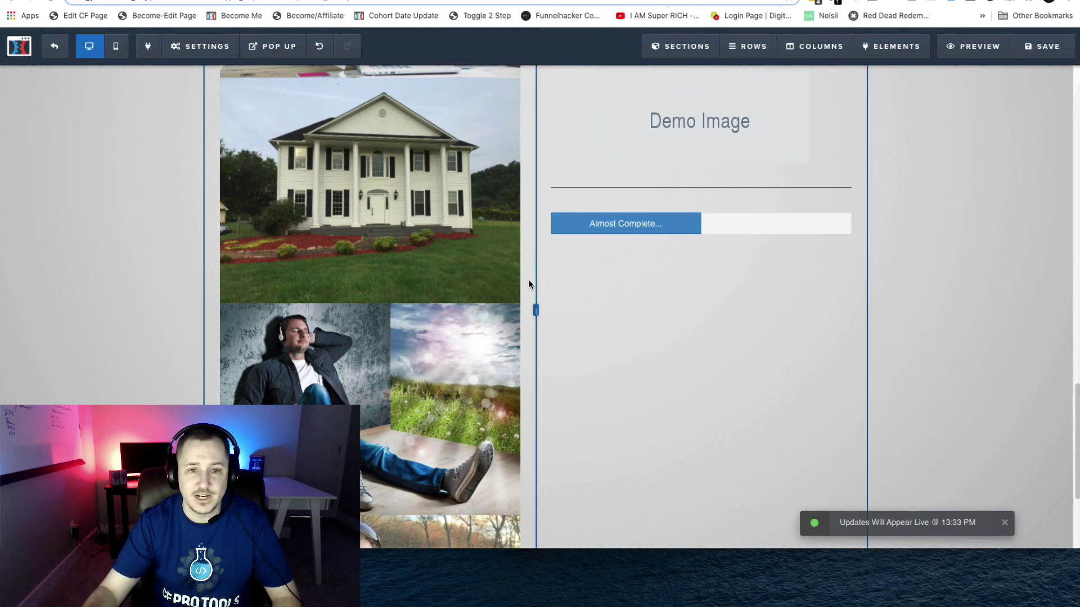
{"action": "scroll", "coordinate": [516, 285], "scroll_direction": "up", "scroll_amount": 1}
{"action": "scroll", "coordinate": [516, 285], "scroll_direction": "up", "scroll_amount": 1}
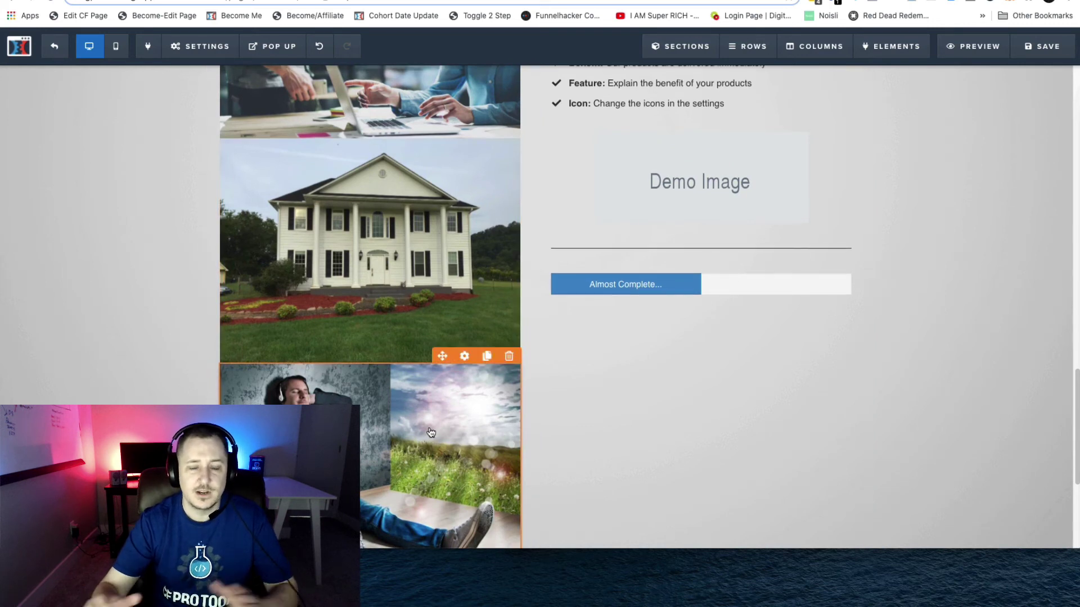
{"action": "scroll", "coordinate": [451, 193], "scroll_direction": "up", "scroll_amount": 4}
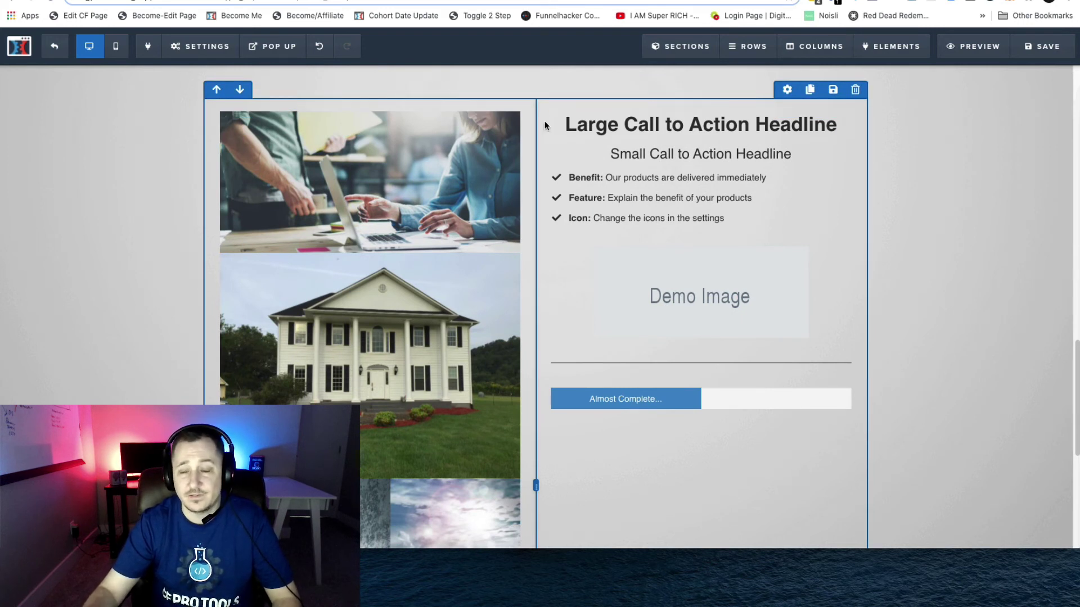
Step: Preview the page and scroll to the left-column image slider beside the Large Call to Action Headline
{"action": "left_click", "coordinate": [970, 48]}
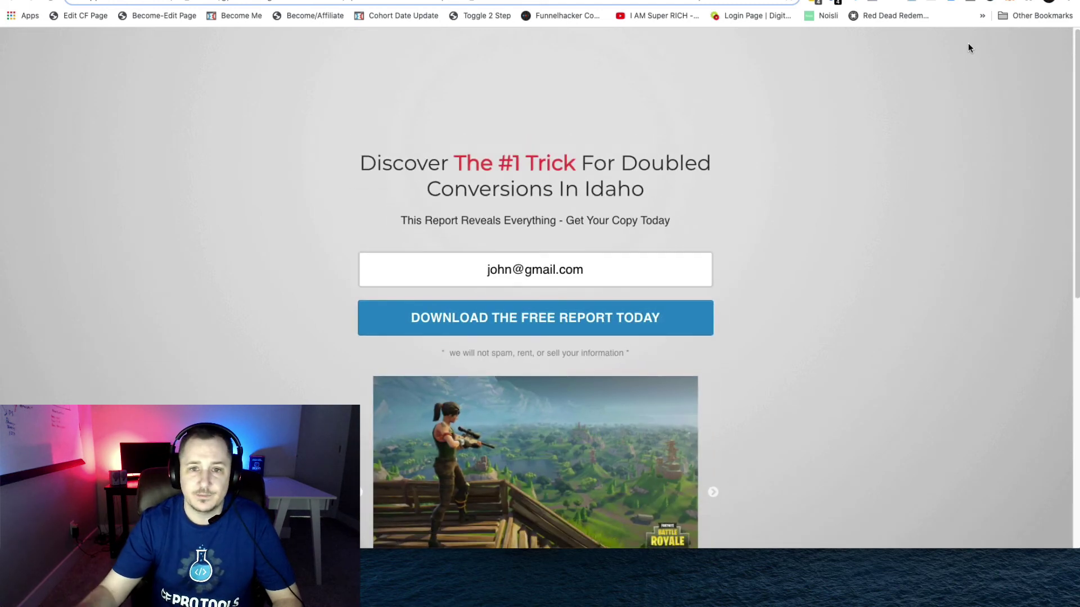
{"action": "scroll", "coordinate": [729, 212], "scroll_direction": "down", "scroll_amount": 3}
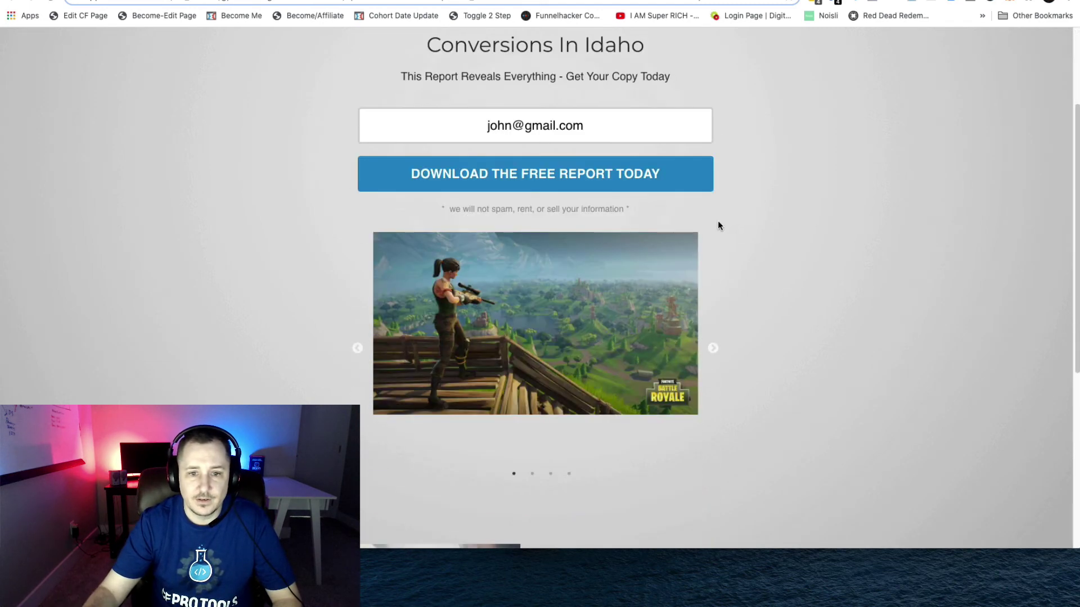
{"action": "scroll", "coordinate": [722, 304], "scroll_direction": "down", "scroll_amount": 5}
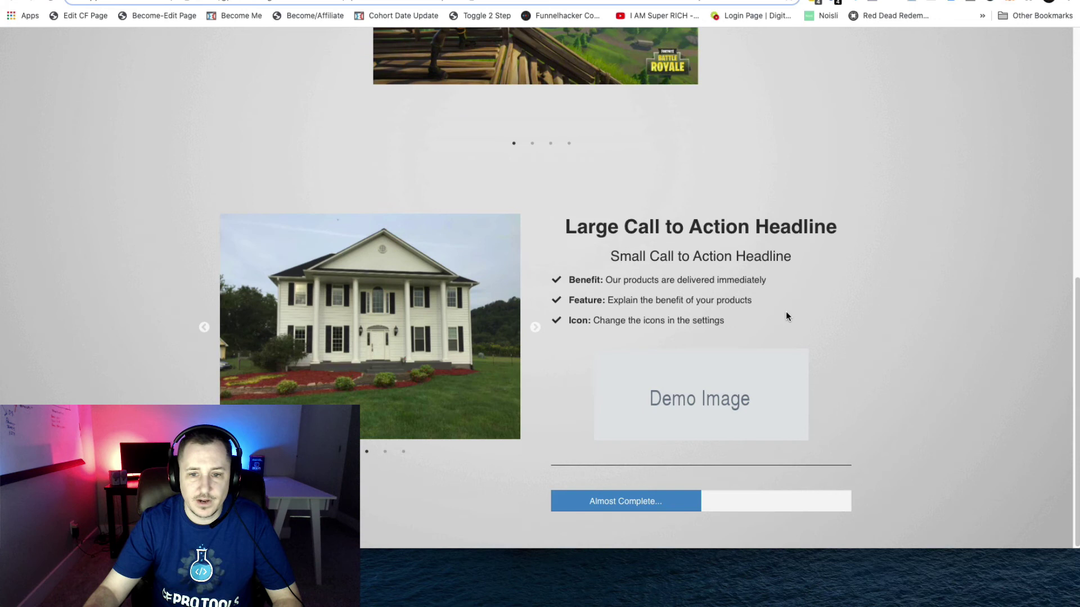